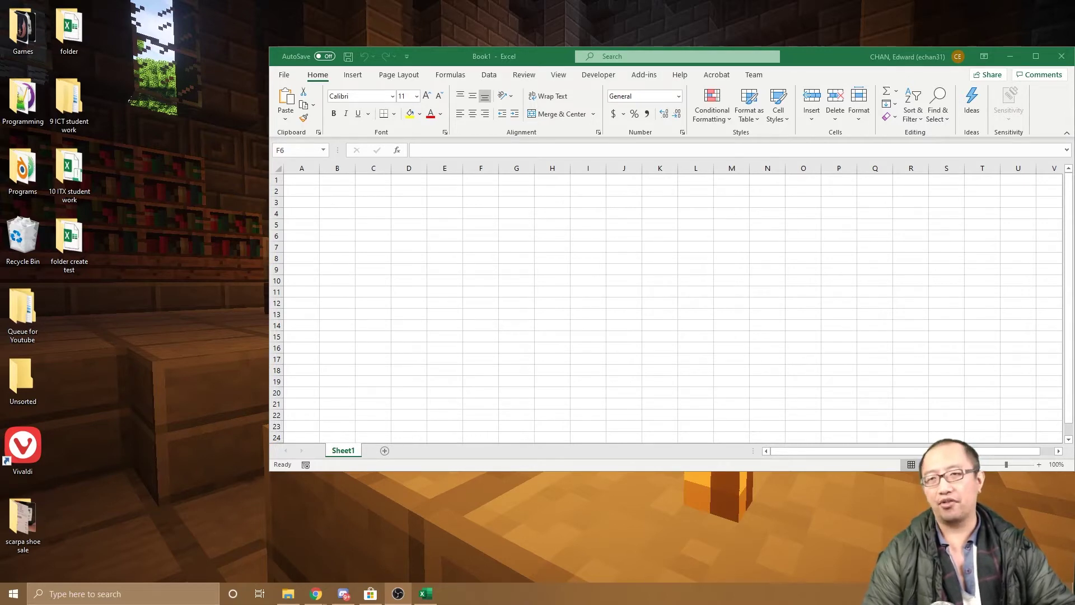
# Step: Draw a Form Controls button over cells G4 to J10, bringing up Assign Macro with Button1_Click
pyautogui.click(597, 76)
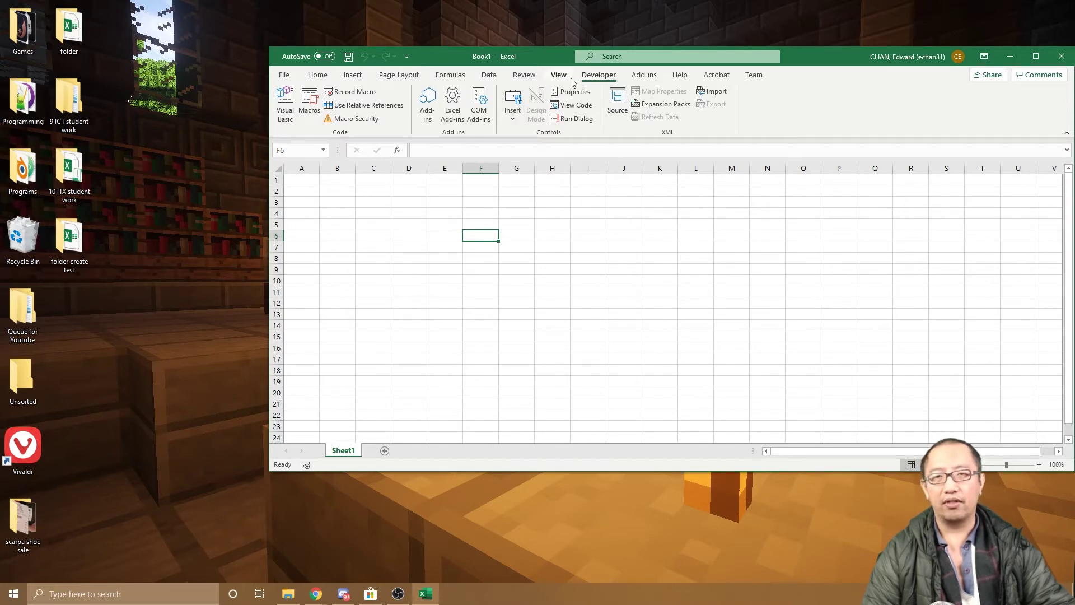
pyautogui.click(514, 109)
pyautogui.click(507, 147)
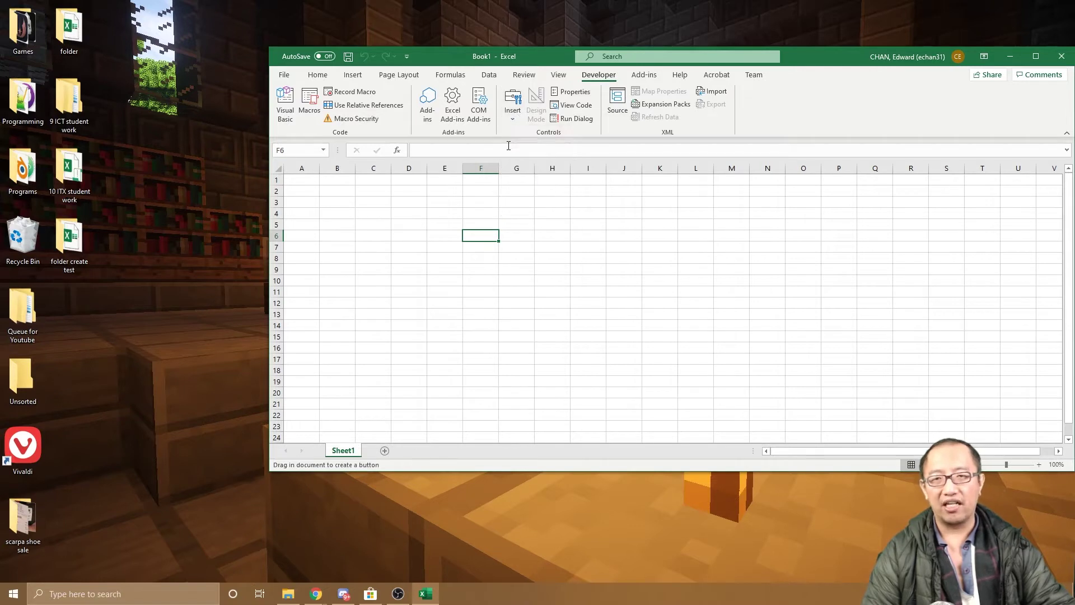
pyautogui.moveTo(502, 213); pyautogui.dragTo(631, 290)
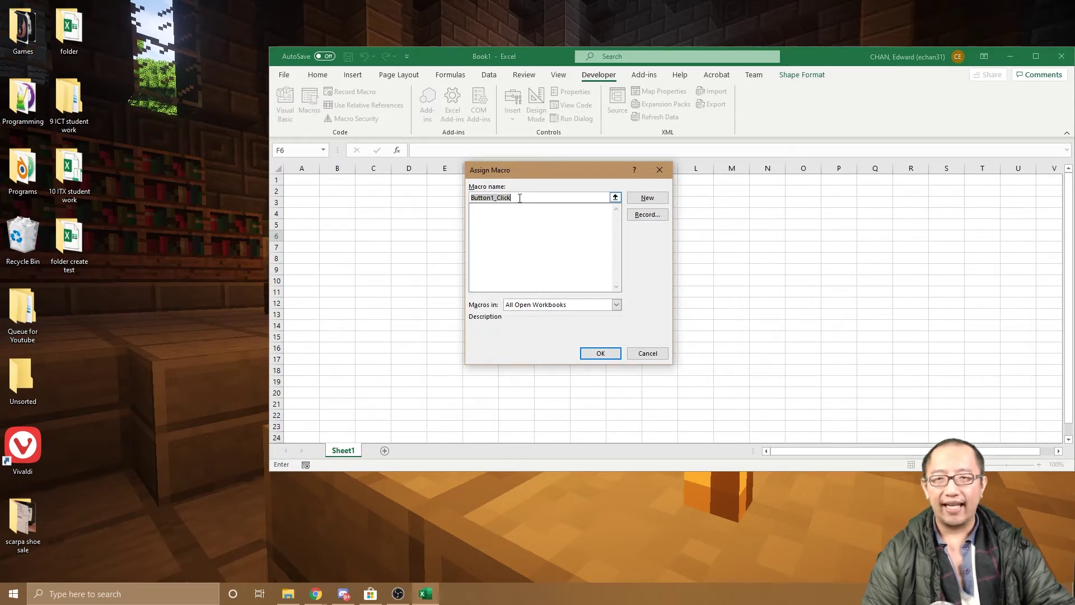
pyautogui.click(530, 198)
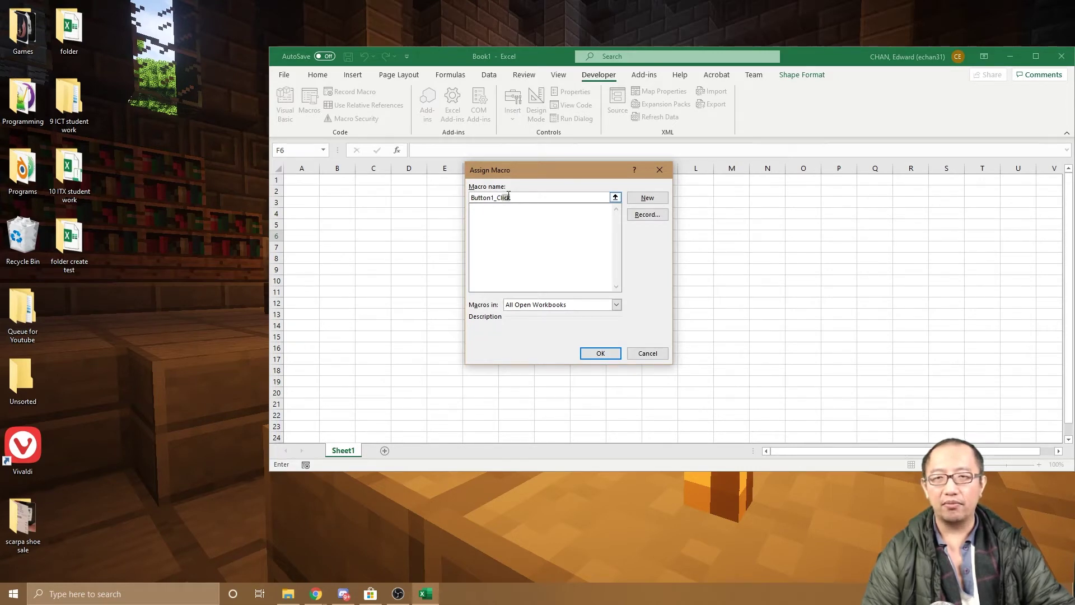
pyautogui.moveTo(516, 197); pyautogui.dragTo(471, 197)
pyautogui.click(531, 197)
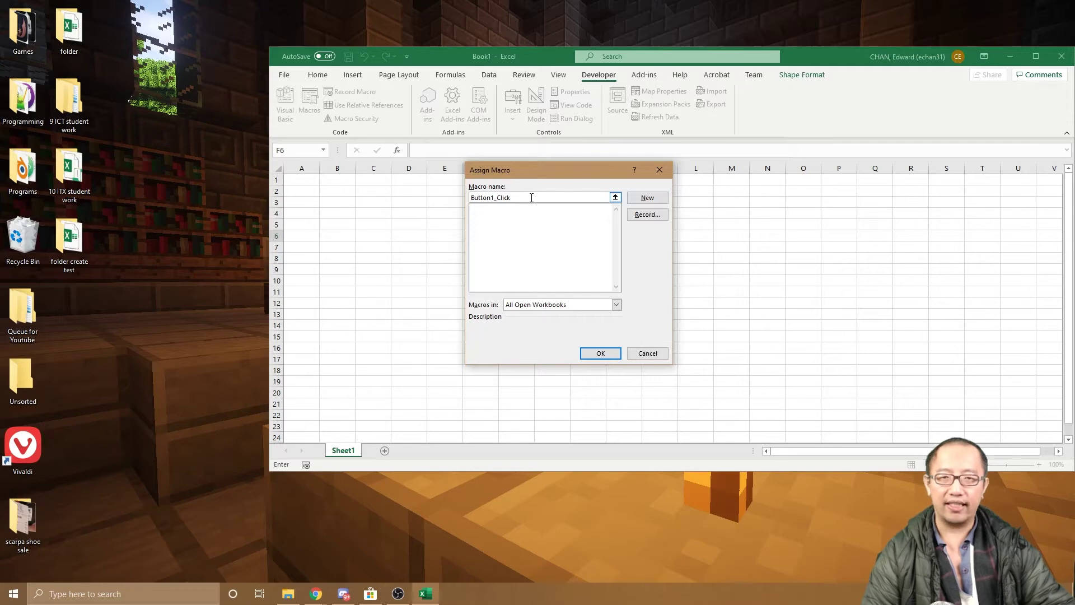
# Step: Create the new Button1_Click macro and enter the lines Dim x and x = 1
pyautogui.click(644, 198)
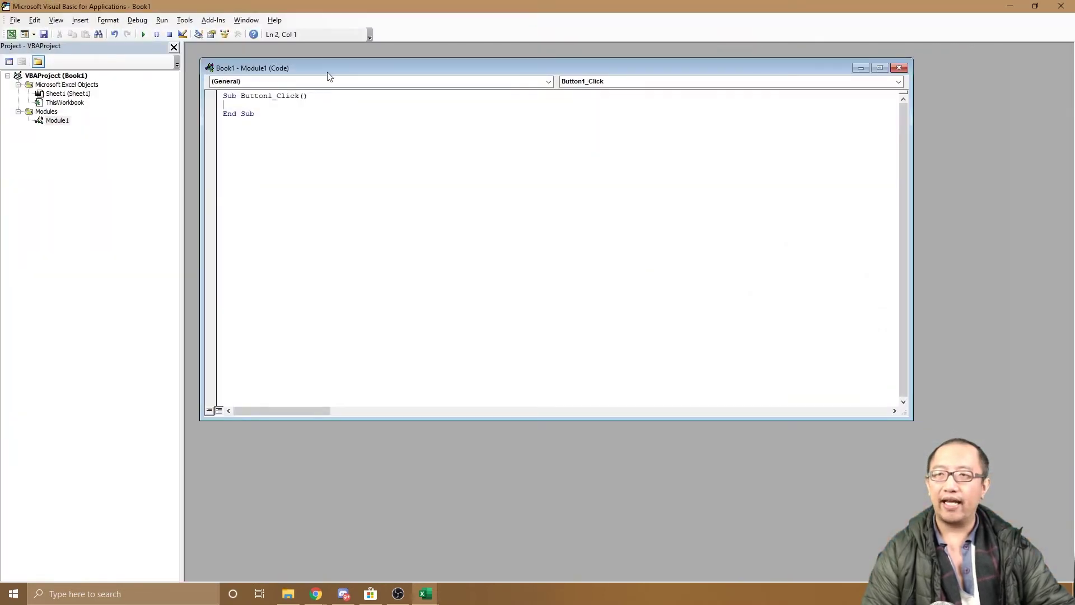
pyautogui.moveTo(329, 75); pyautogui.dragTo(488, 97)
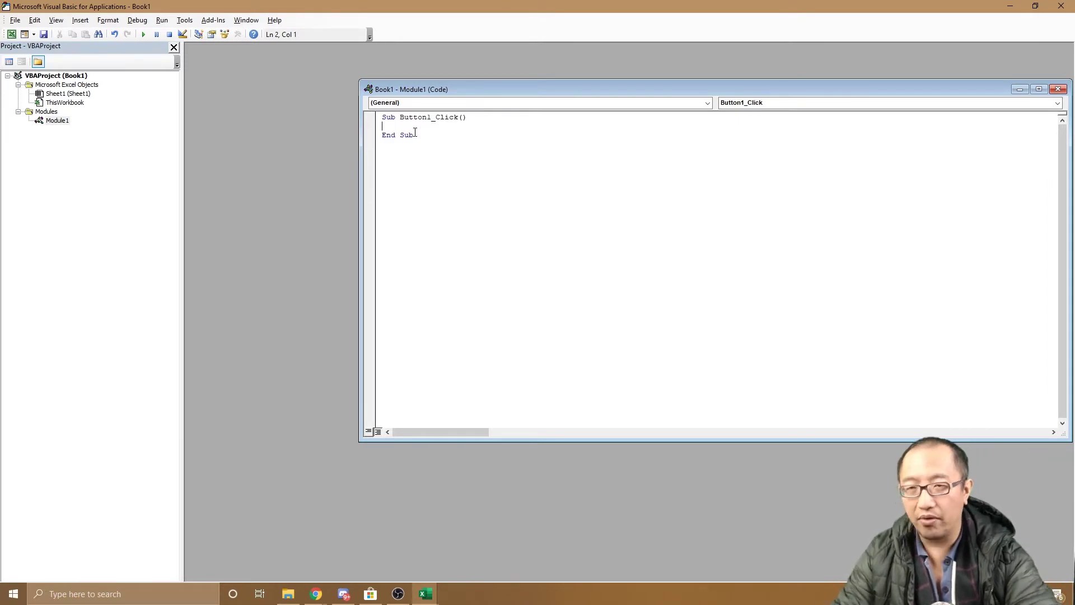
pyautogui.write('Dim')
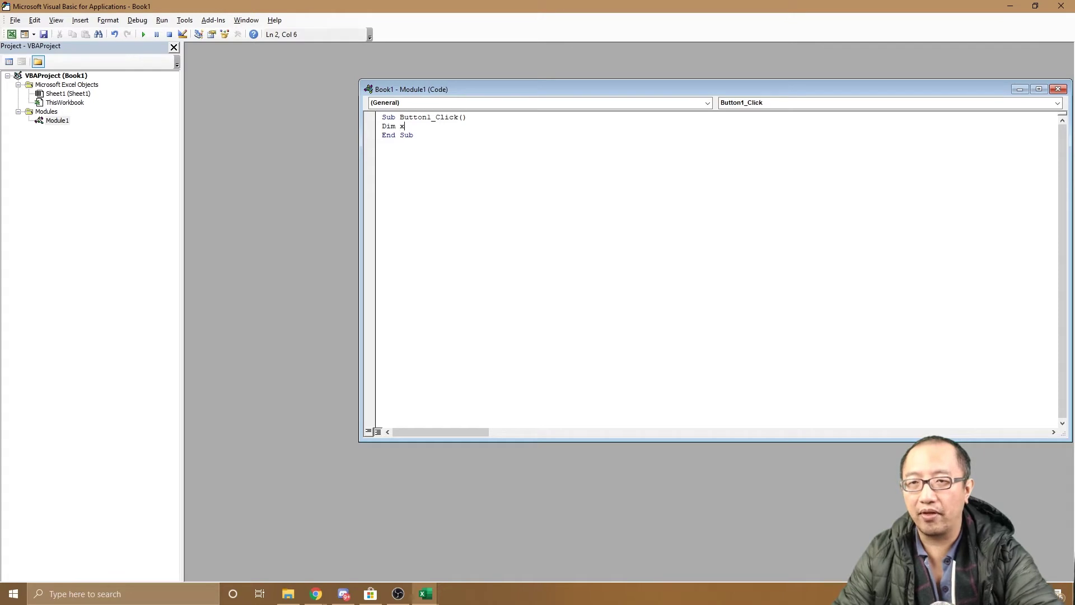
pyautogui.write(' x')
pyautogui.press('Return')
pyautogui.write('x = 1')
pyautogui.press('Return')
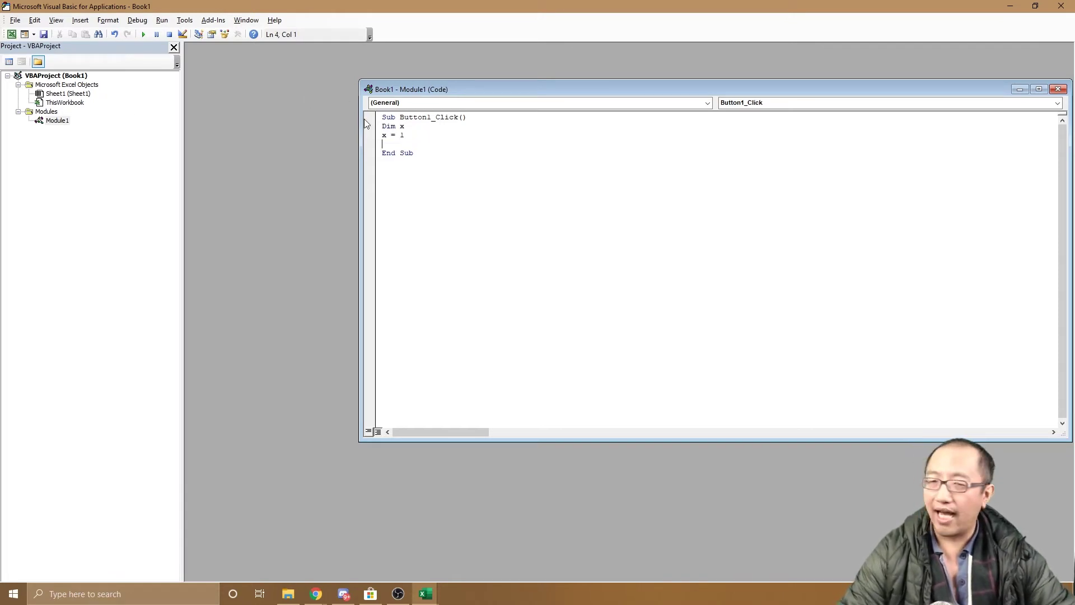
# Step: Complete the declaration as Dim x As Integer and close the Module1 code window
pyautogui.click(432, 124)
pyautogui.write('As Integer')
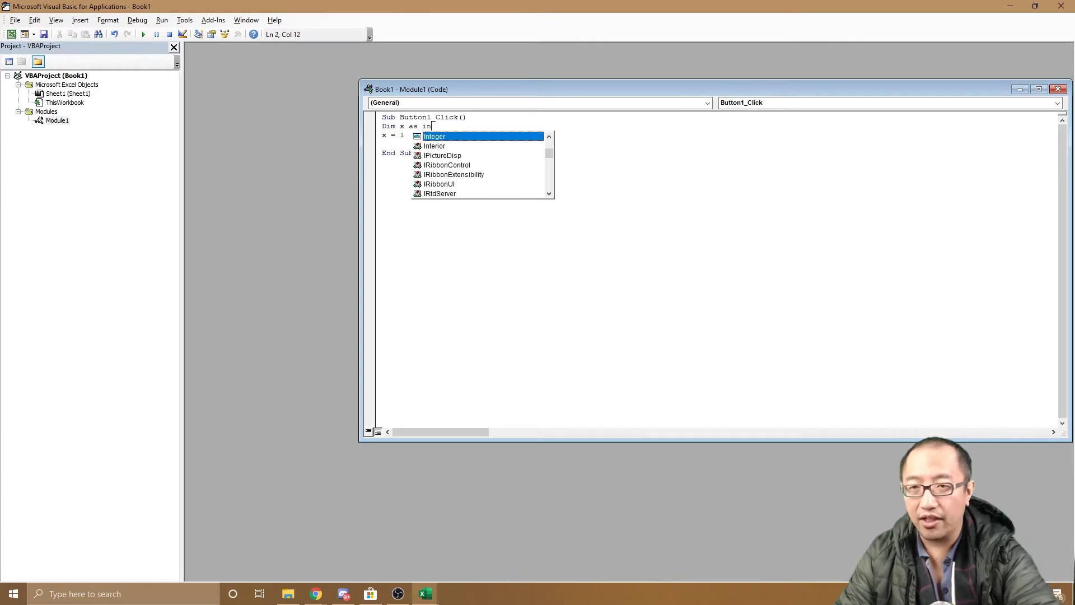
pyautogui.press('Return')
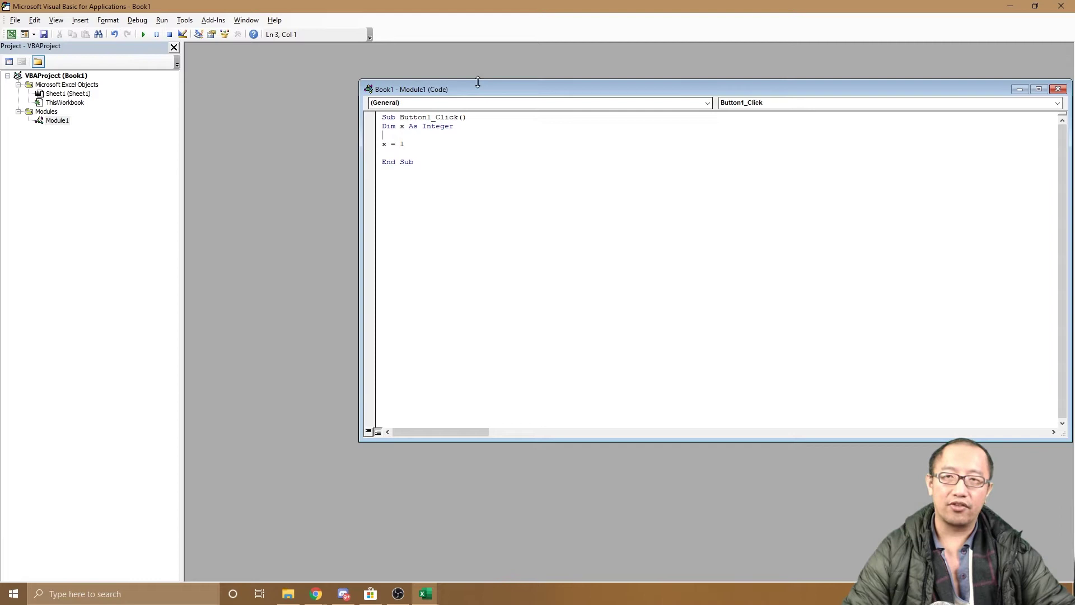
pyautogui.moveTo(503, 85); pyautogui.dragTo(403, 84)
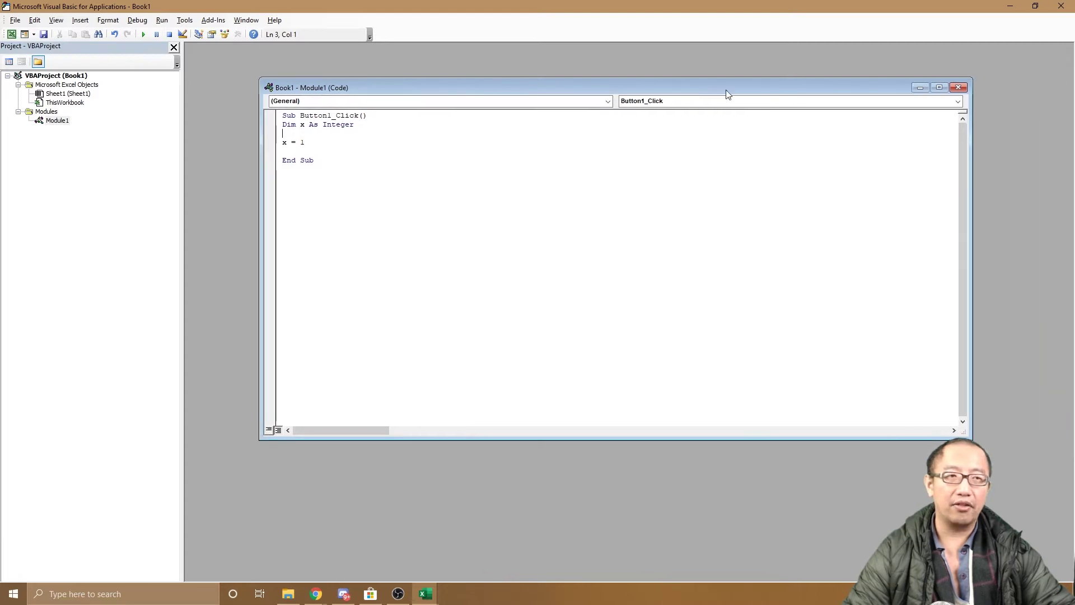
pyautogui.click(958, 88)
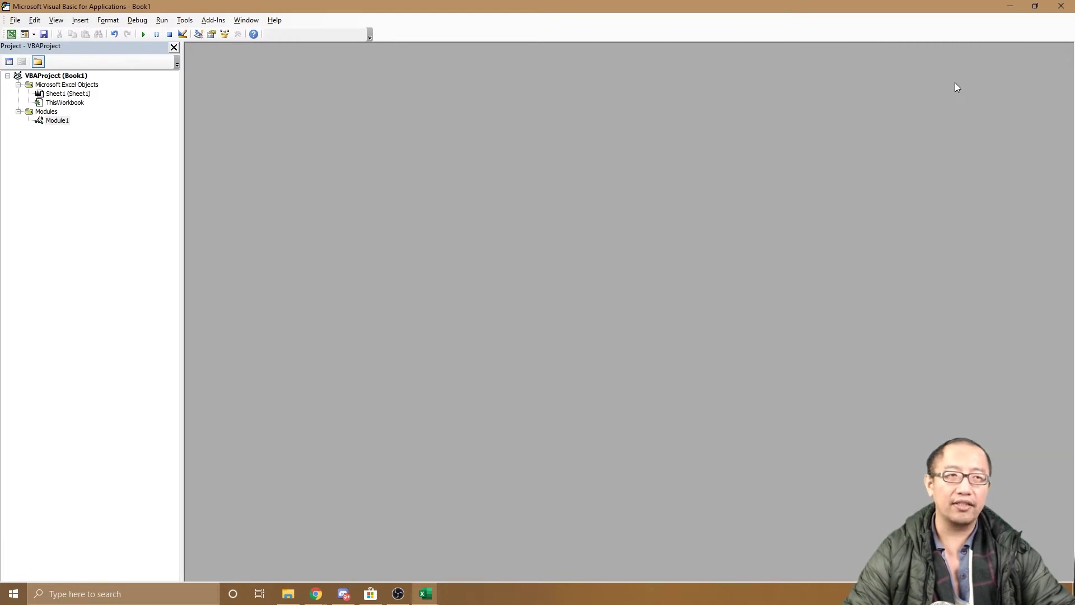
# Step: Return to the sheet and test Button 1 by pressing it several times
pyautogui.click(1062, 6)
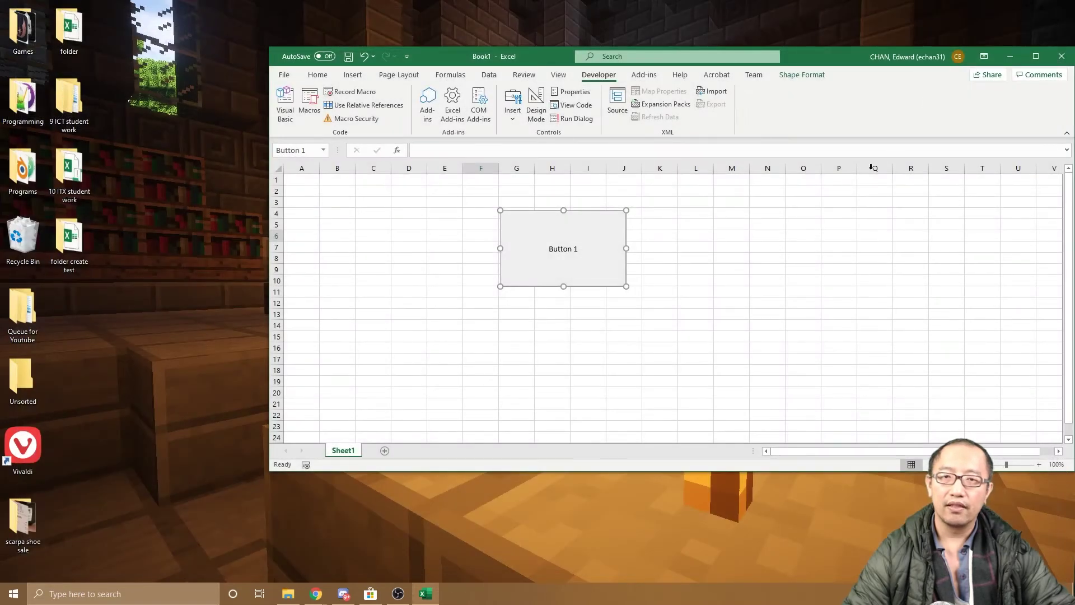
pyautogui.click(795, 247)
pyautogui.click(594, 254)
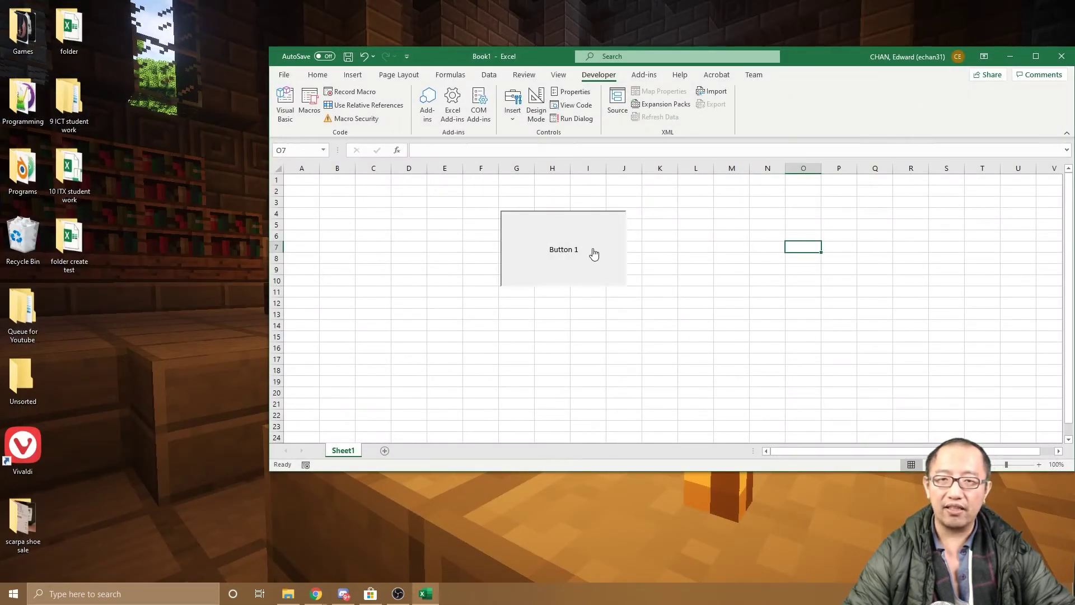
pyautogui.click(594, 254)
pyautogui.click(593, 254)
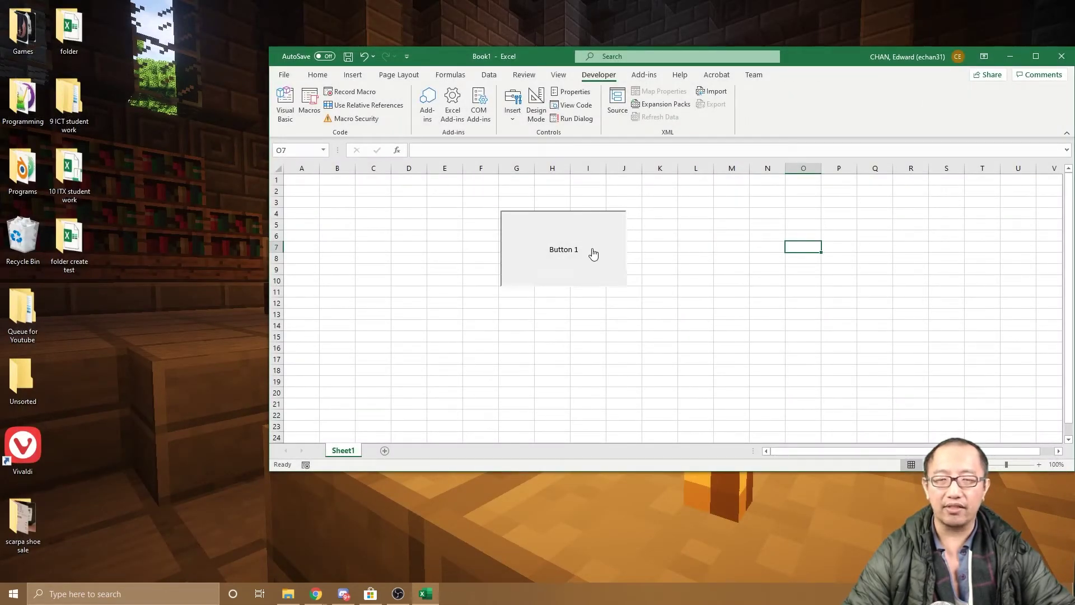
pyautogui.click(592, 253)
pyautogui.click(592, 253)
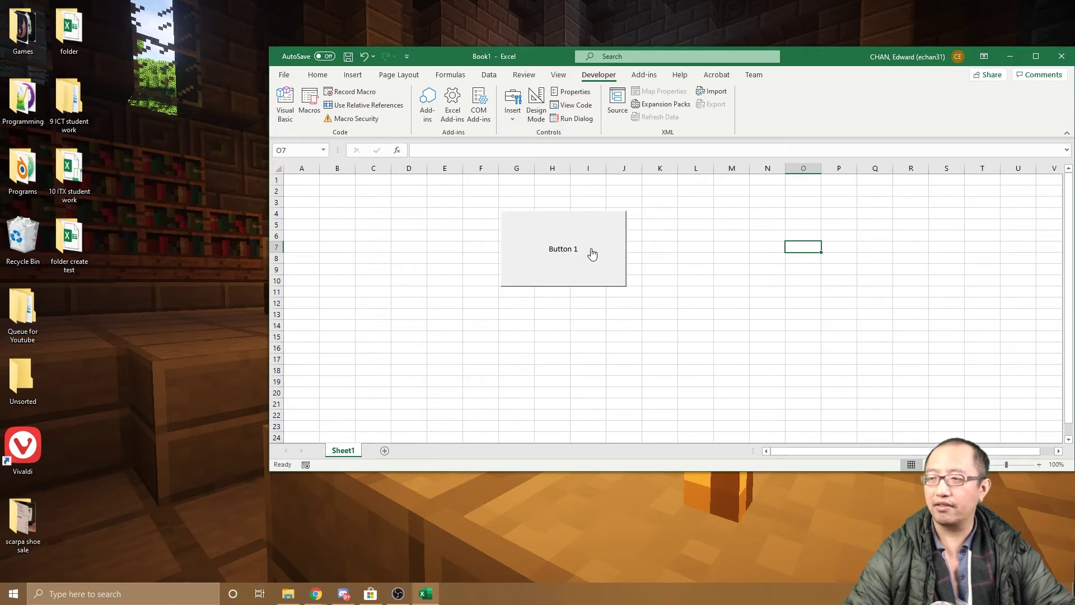
pyautogui.click(592, 253)
# Step: Assign the Button1_Click macro to Button 1 through its Assign Macro dialog
pyautogui.rightClick(577, 248)
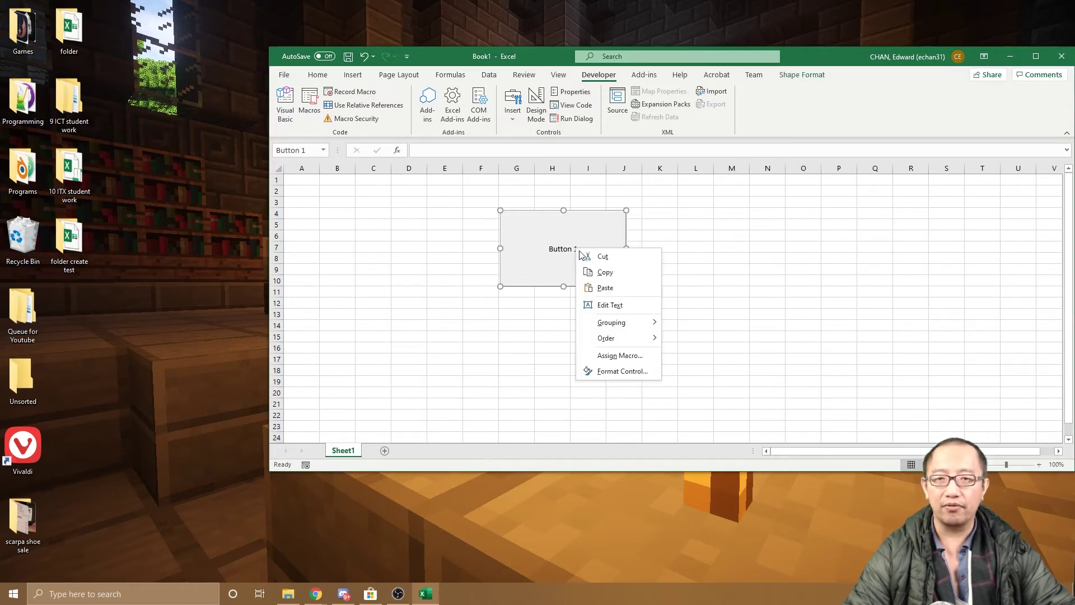
pyautogui.click(616, 355)
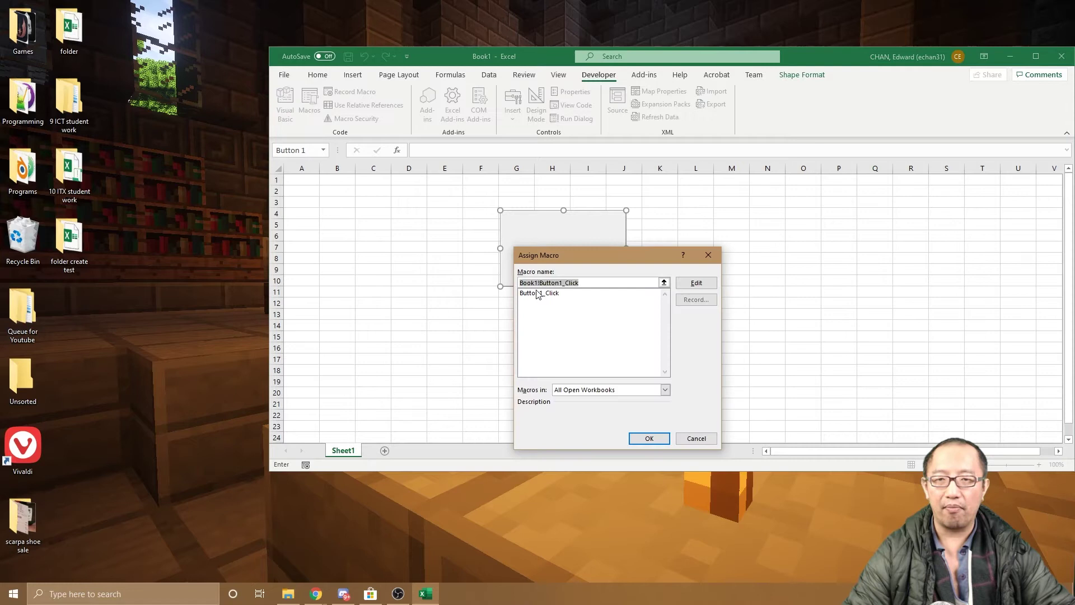
pyautogui.click(543, 294)
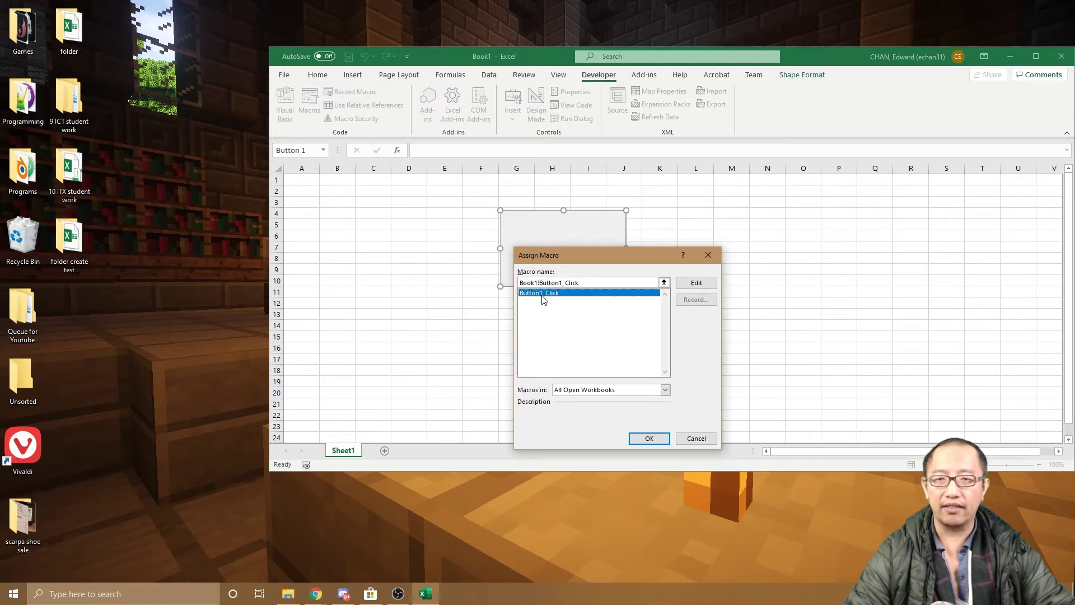
pyautogui.click(648, 439)
pyautogui.click(694, 280)
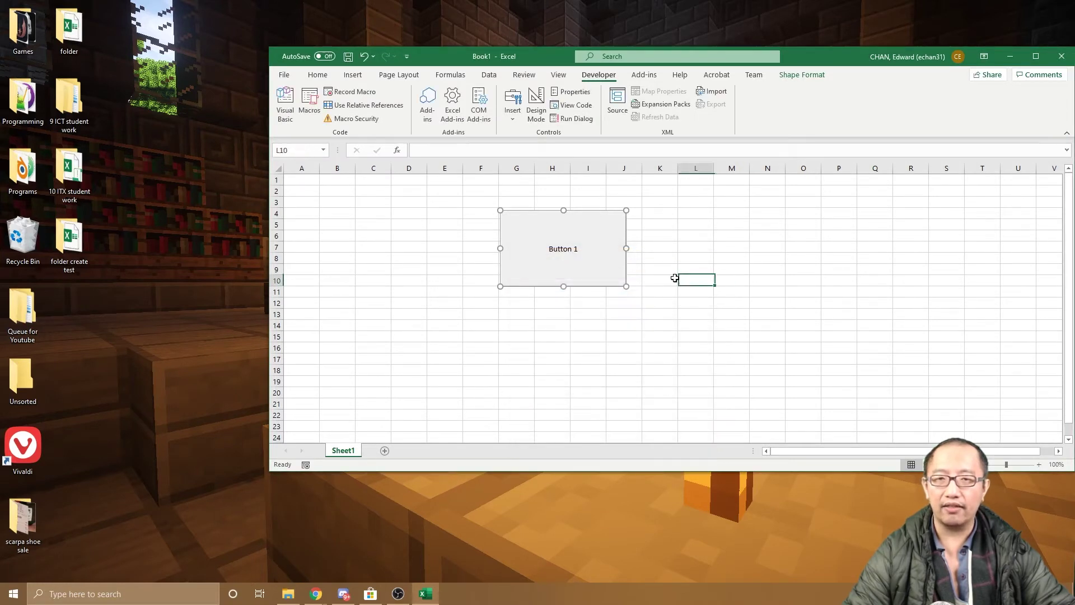
# Step: Check Module1's Button1_Click code, then run Button 1 twice and select cell E6
pyautogui.click(285, 112)
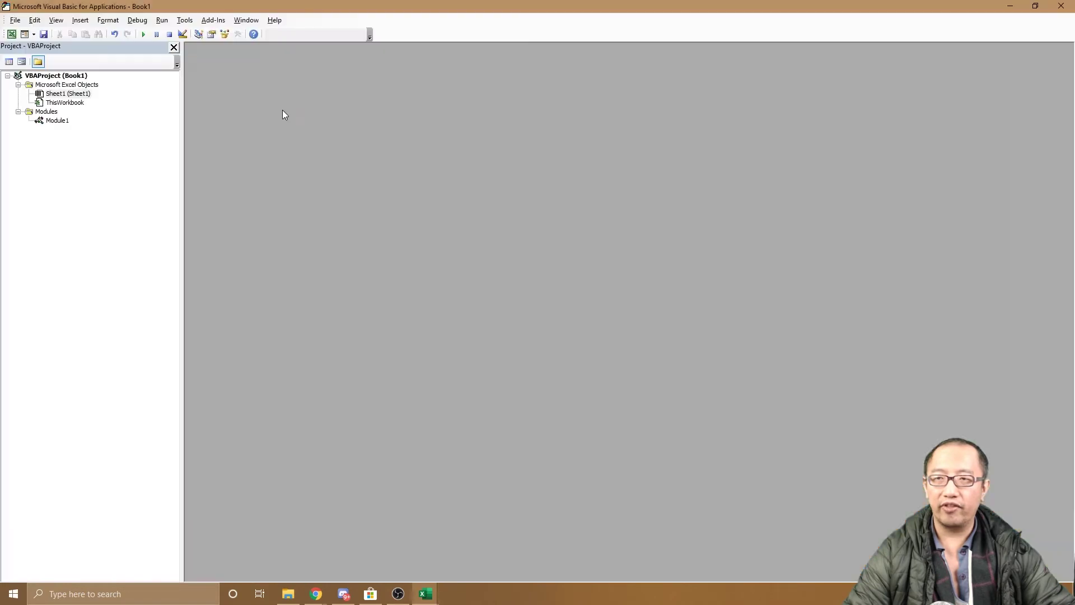
pyautogui.doubleClick(56, 121)
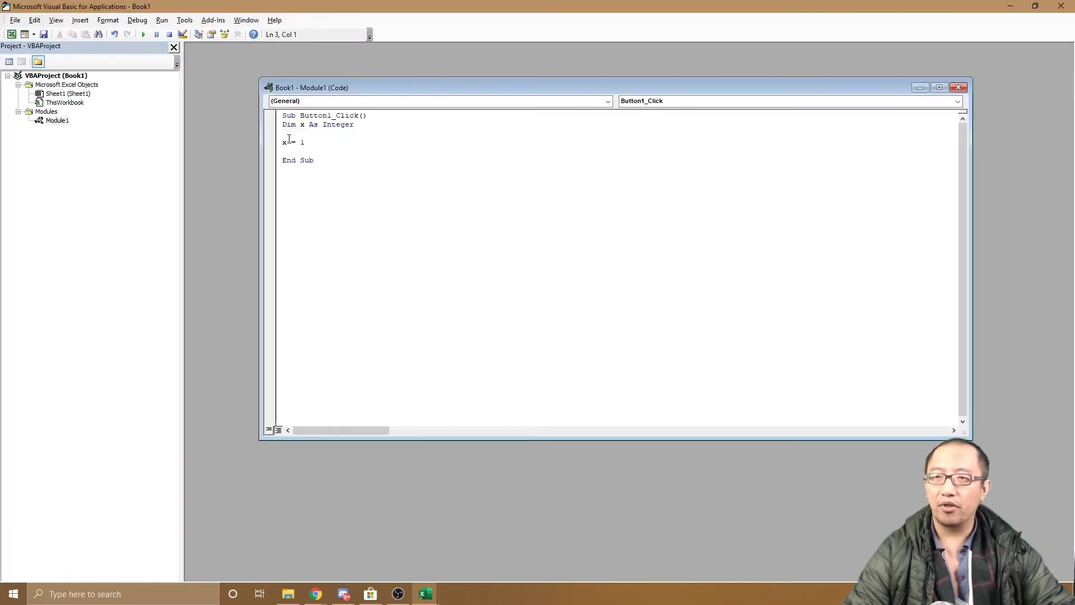
pyautogui.click(1011, 7)
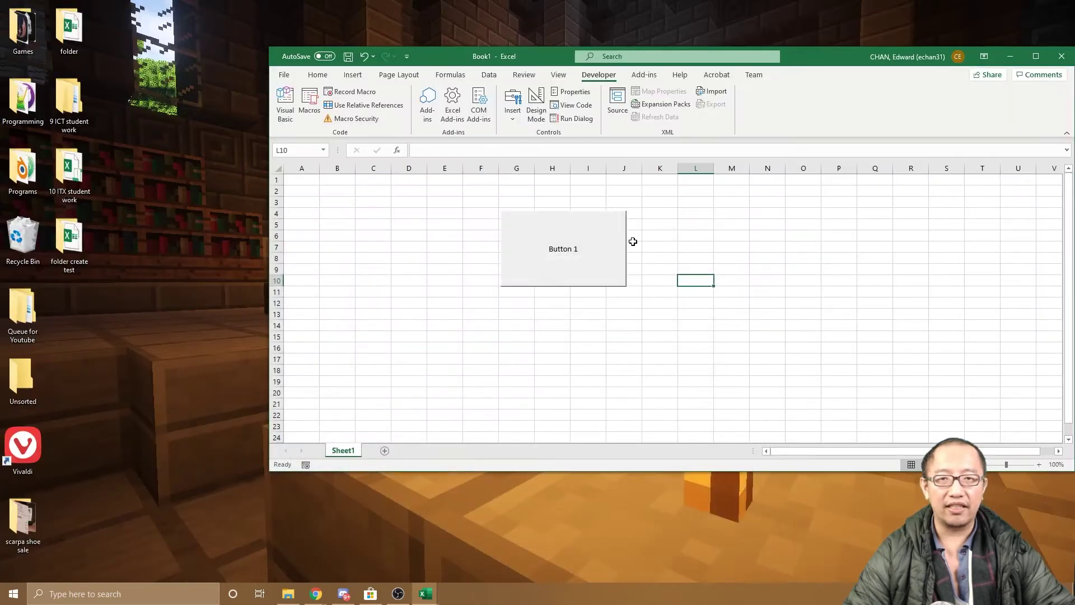
pyautogui.click(586, 252)
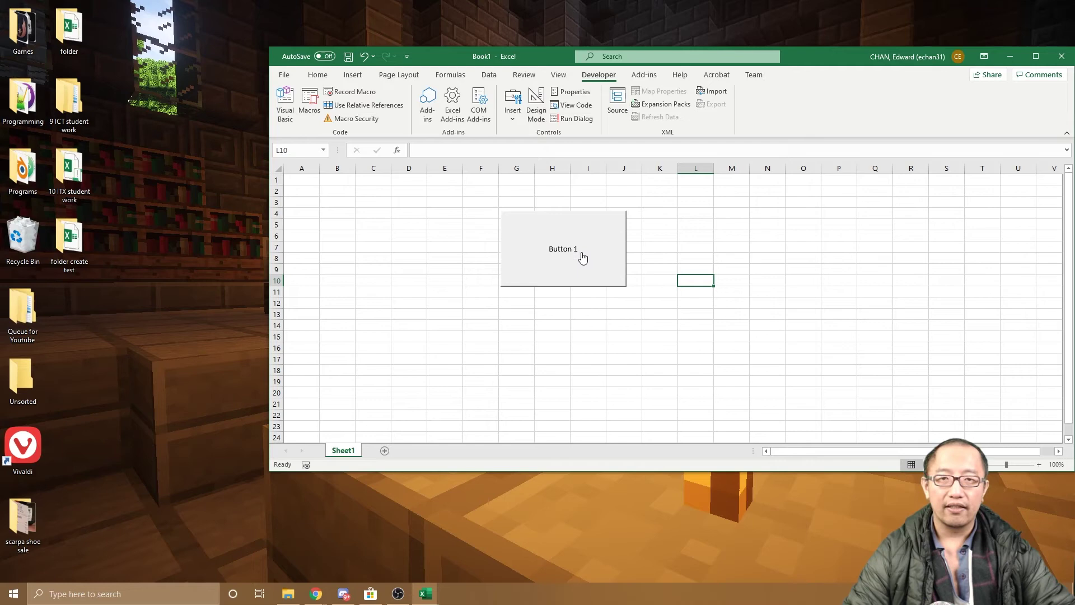
pyautogui.click(583, 257)
pyautogui.click(444, 235)
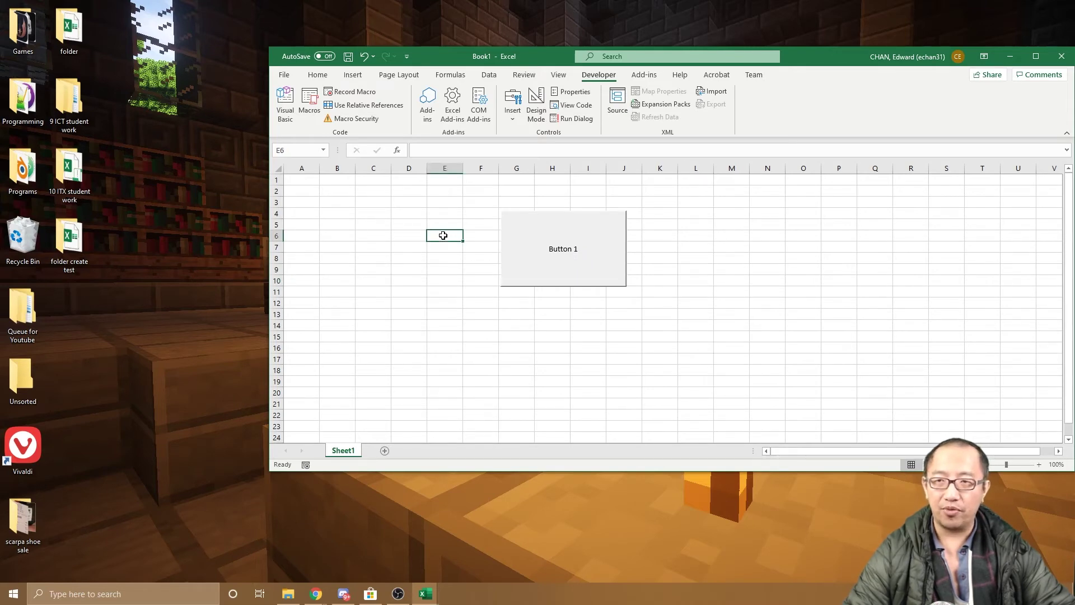
# Step: Save the workbook to the Desktop as Book1.xlsx, reaching the macro-free workbook warning
pyautogui.click(284, 74)
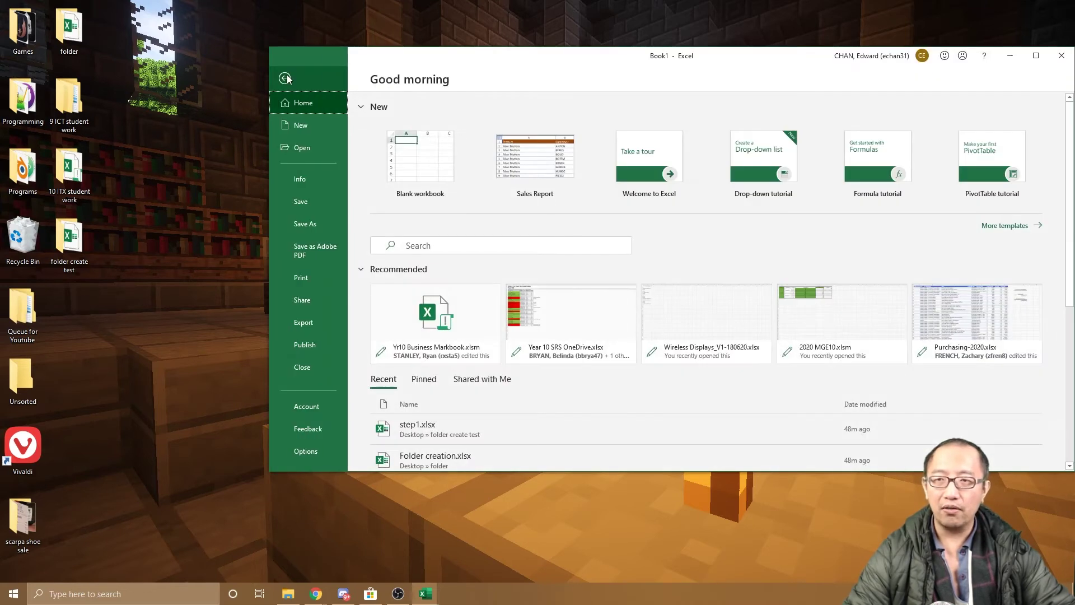
pyautogui.click(307, 203)
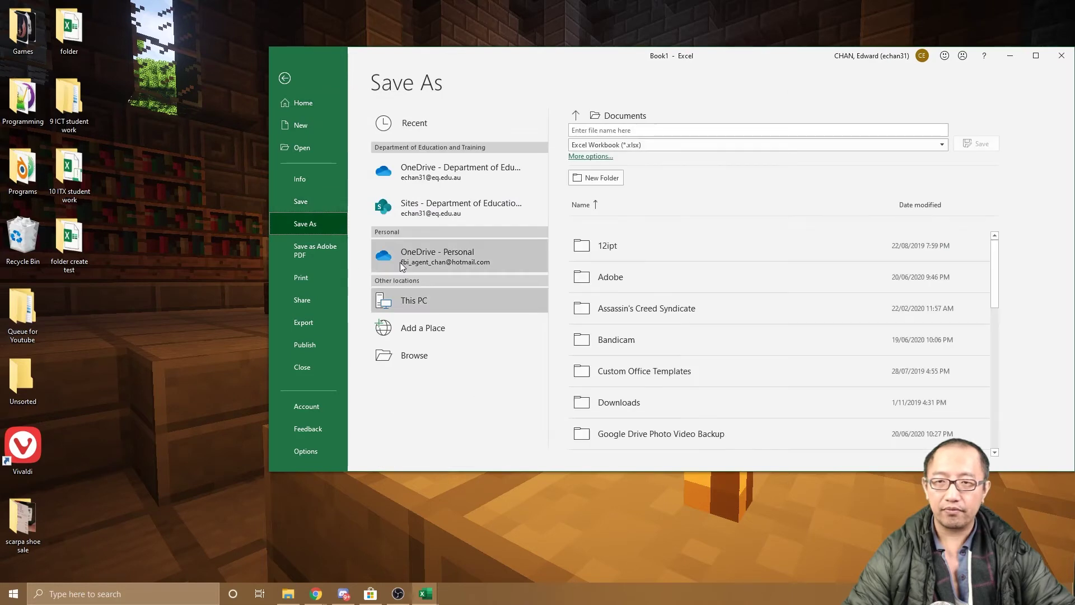
pyautogui.doubleClick(428, 305)
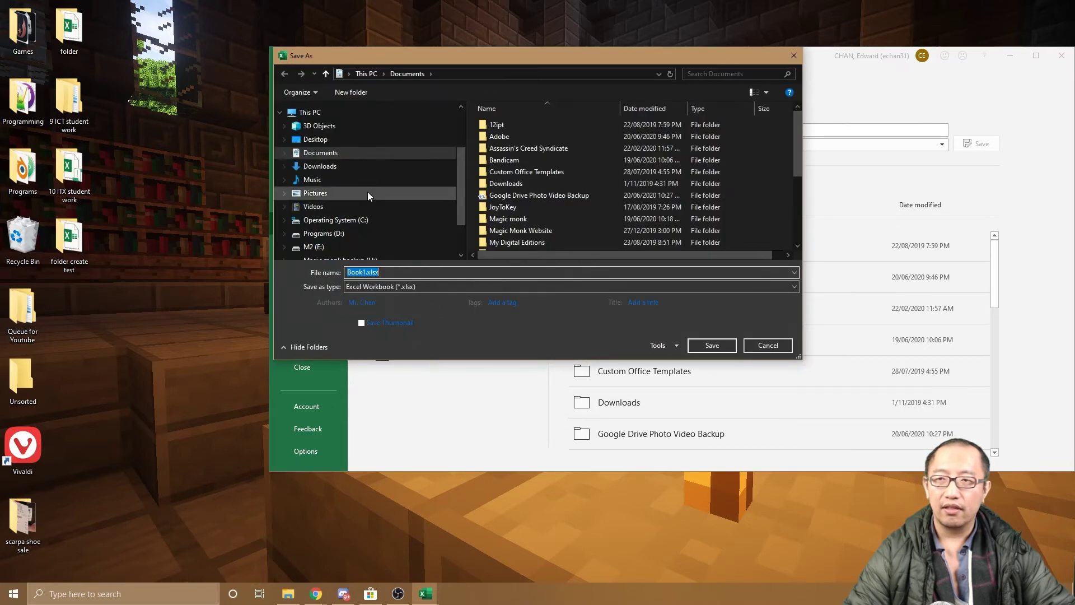
pyautogui.click(338, 141)
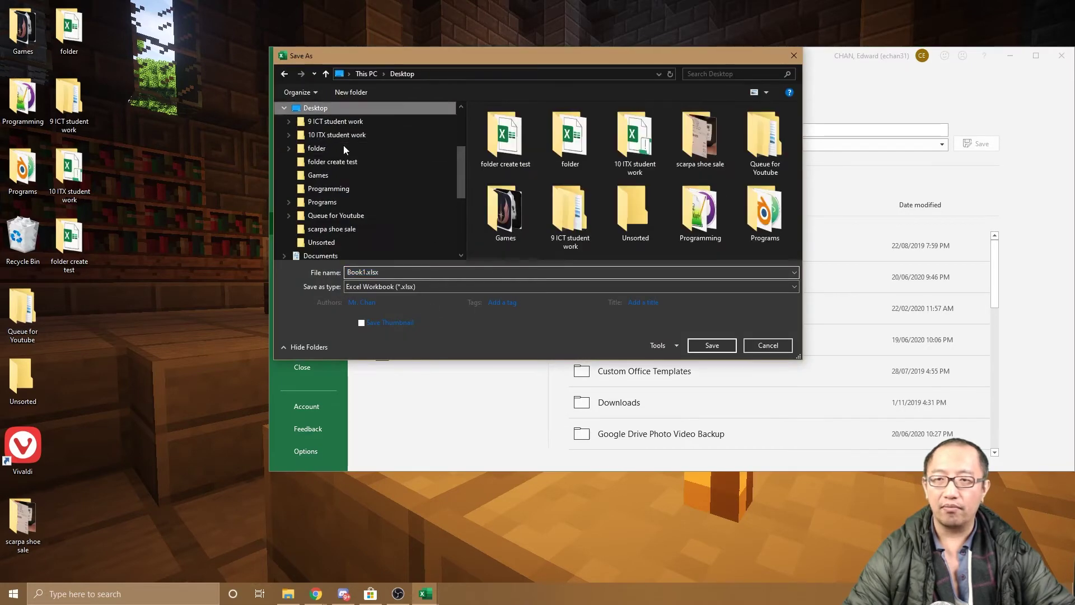
pyautogui.click(712, 346)
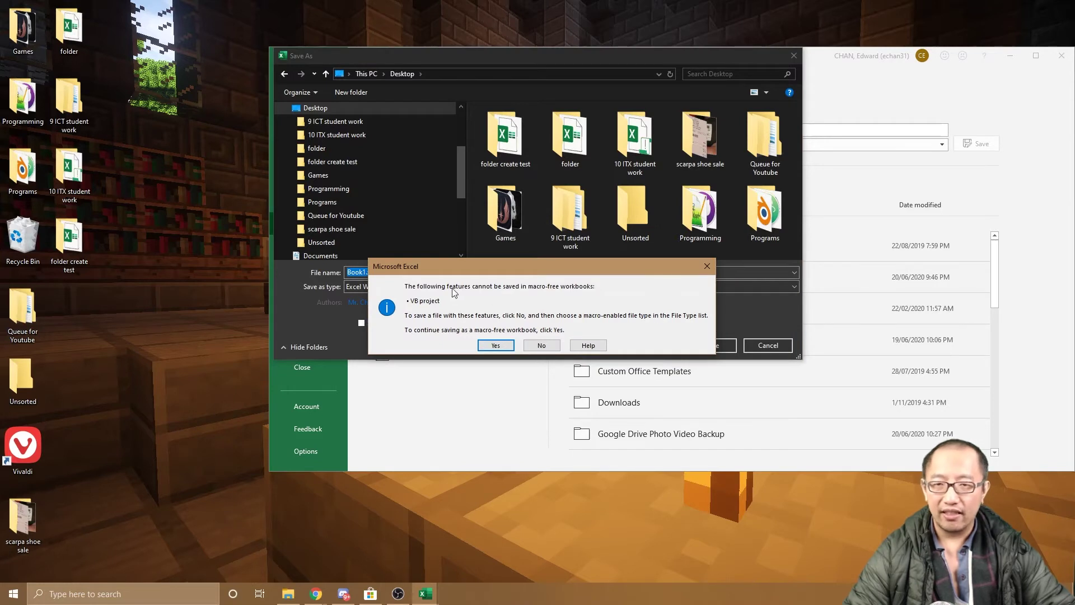
pyautogui.moveTo(459, 264); pyautogui.dragTo(454, 207)
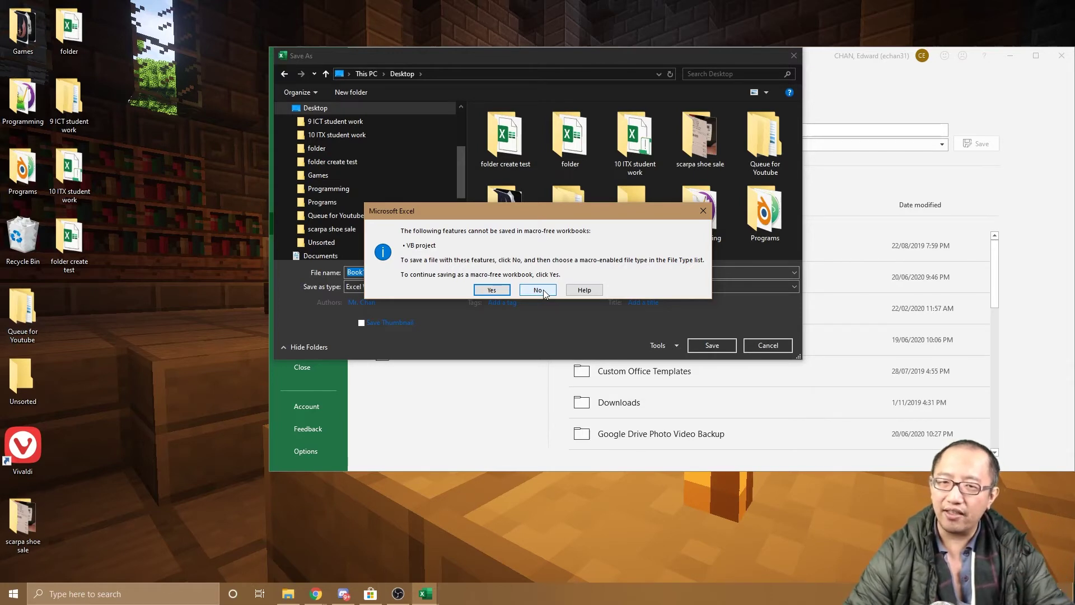
# Step: Accept the macro-free save and open the VBA editor to view Module1's Button1_Click code
pyautogui.click(492, 290)
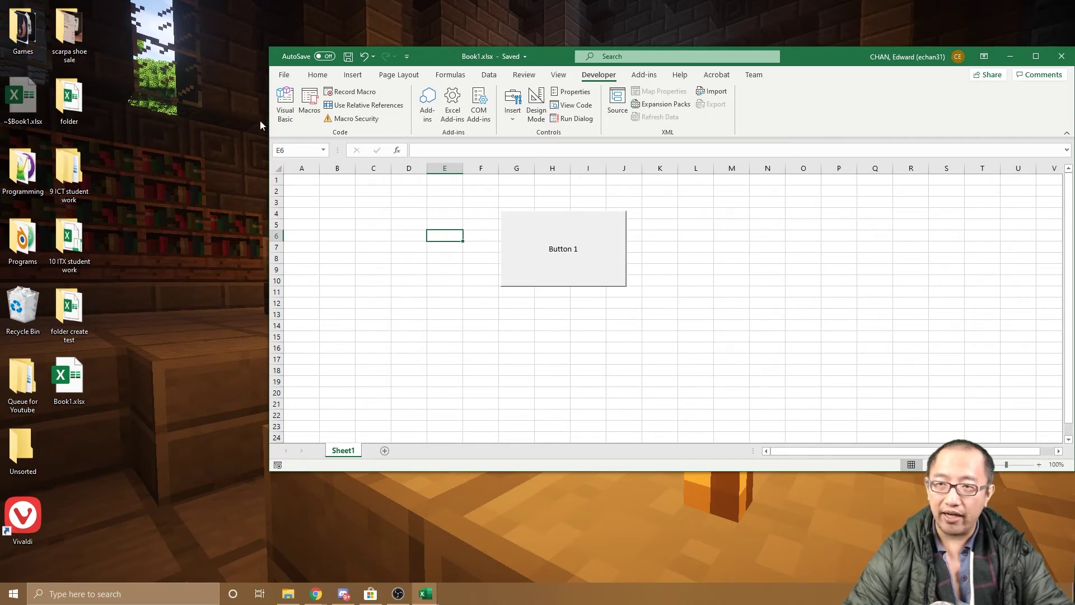
pyautogui.click(285, 104)
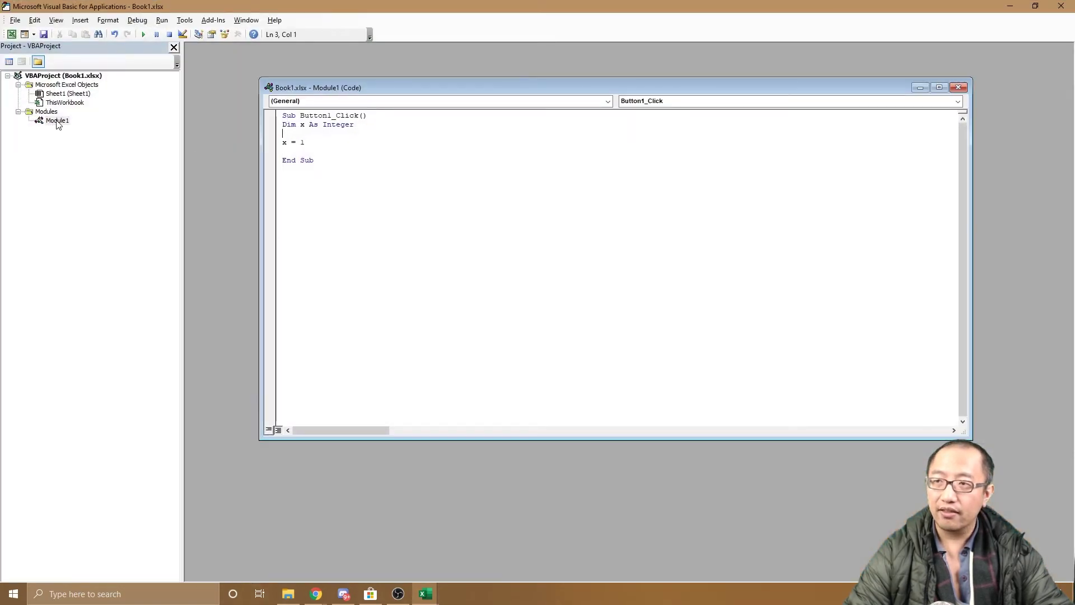
# Step: Close the VBA editor and Excel, reopen Book1.xlsx from the desktop, and show the Developer tab
pyautogui.doubleClick(183, 5)
pyautogui.moveTo(252, 33); pyautogui.dragTo(420, 98)
pyautogui.click(913, 97)
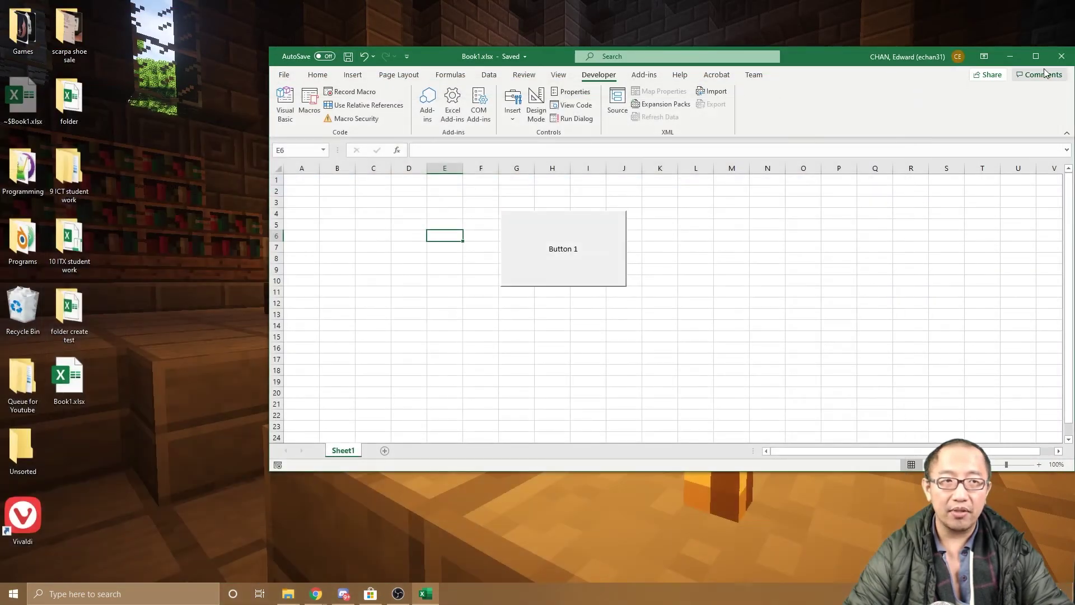
pyautogui.click(1060, 57)
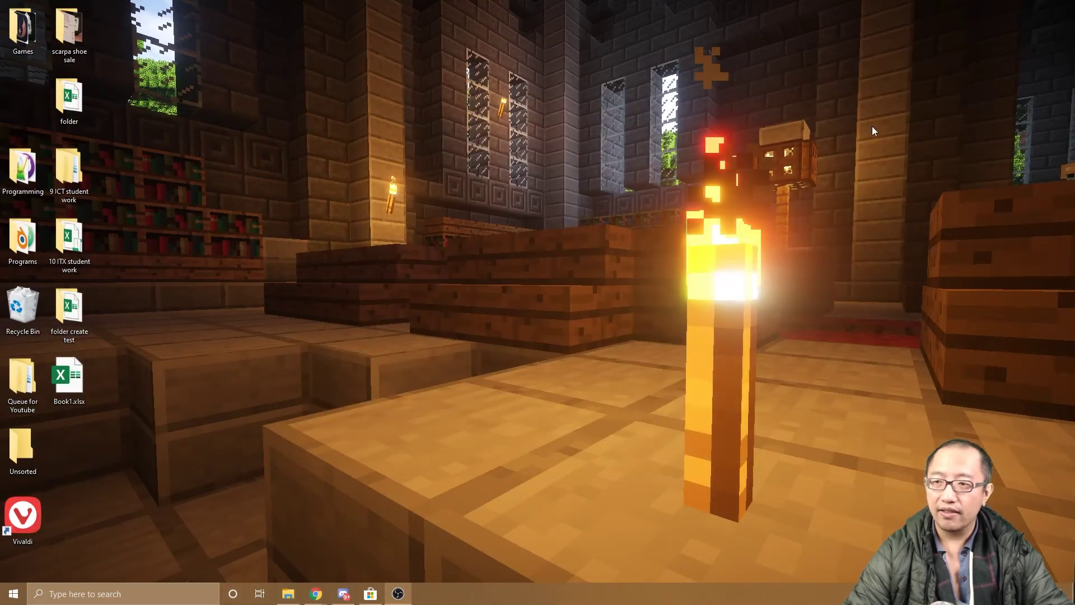
pyautogui.doubleClick(67, 378)
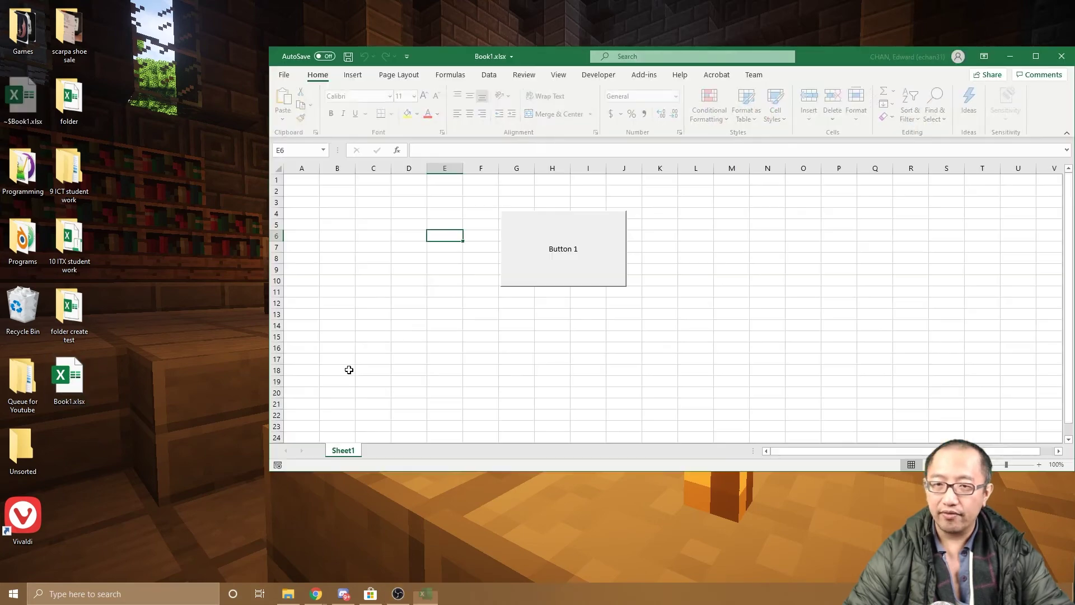
pyautogui.click(436, 292)
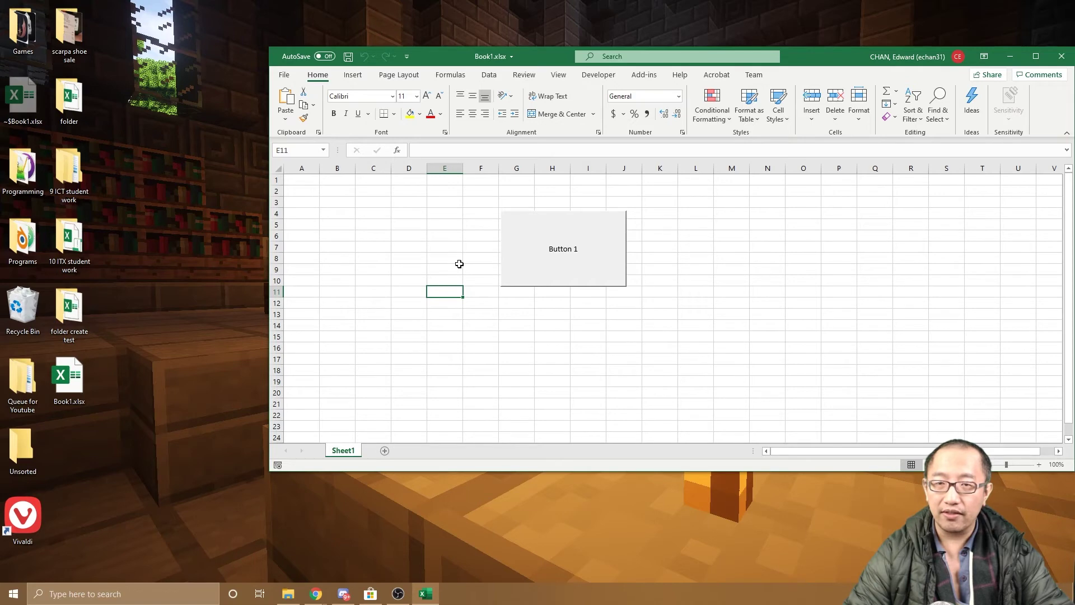
pyautogui.click(458, 268)
pyautogui.click(600, 75)
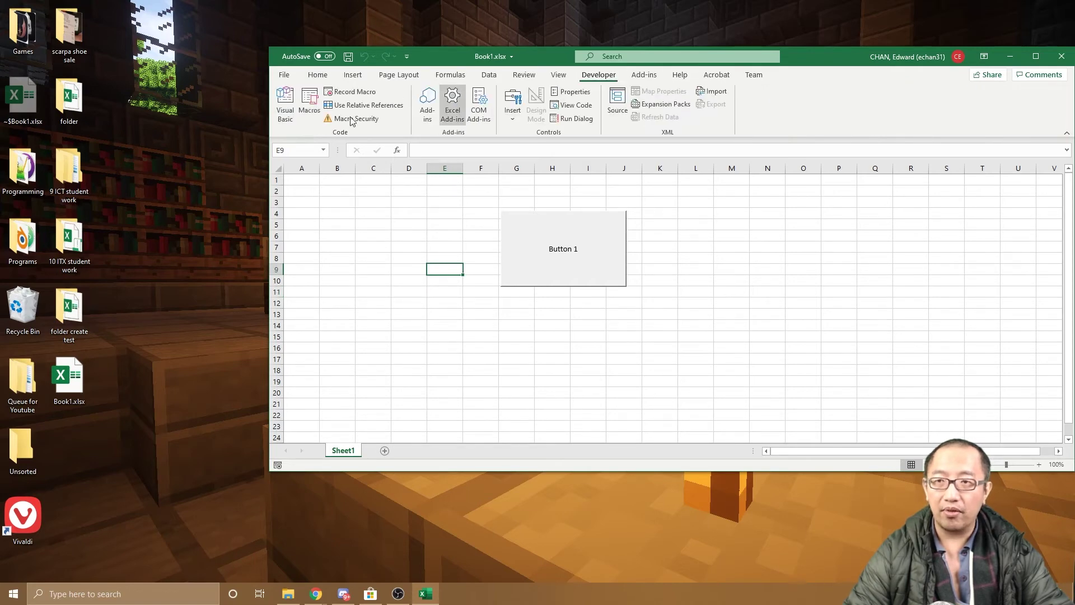
pyautogui.click(285, 104)
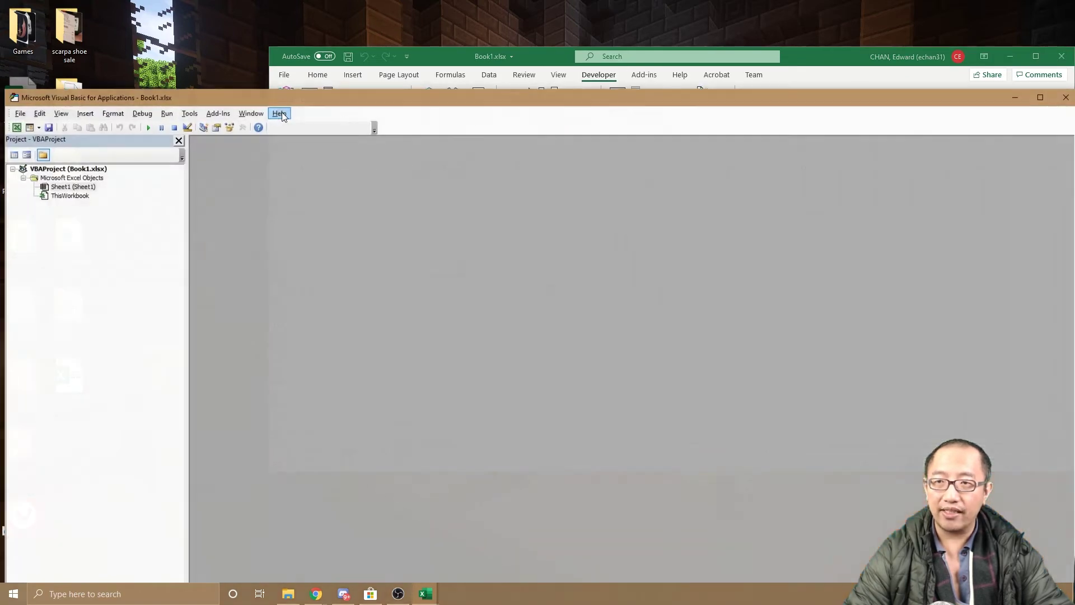
pyautogui.click(62, 187)
pyautogui.click(62, 178)
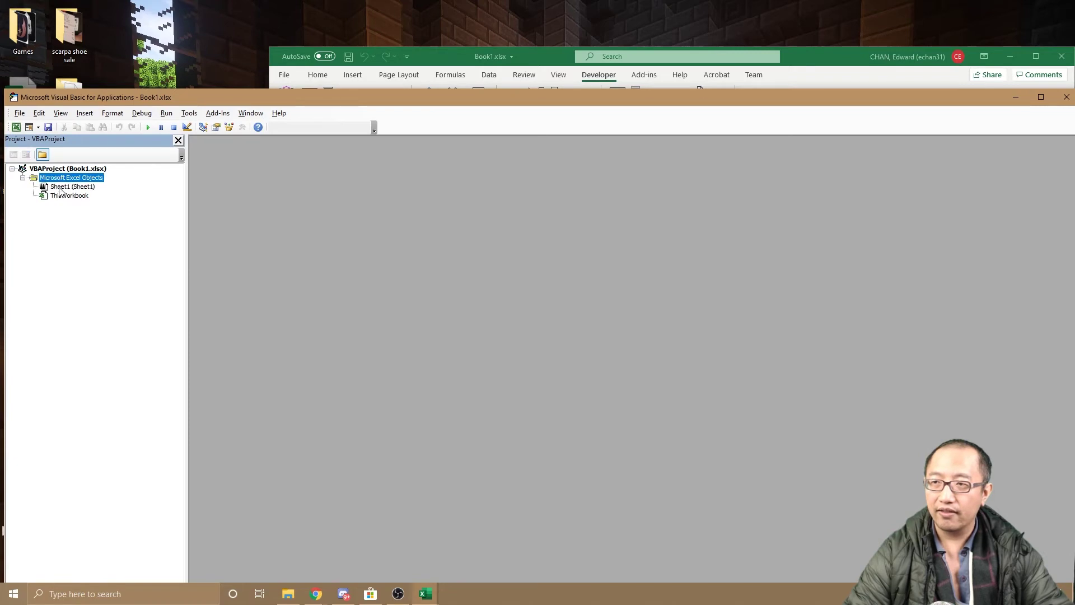
pyautogui.doubleClick(60, 196)
pyautogui.doubleClick(62, 187)
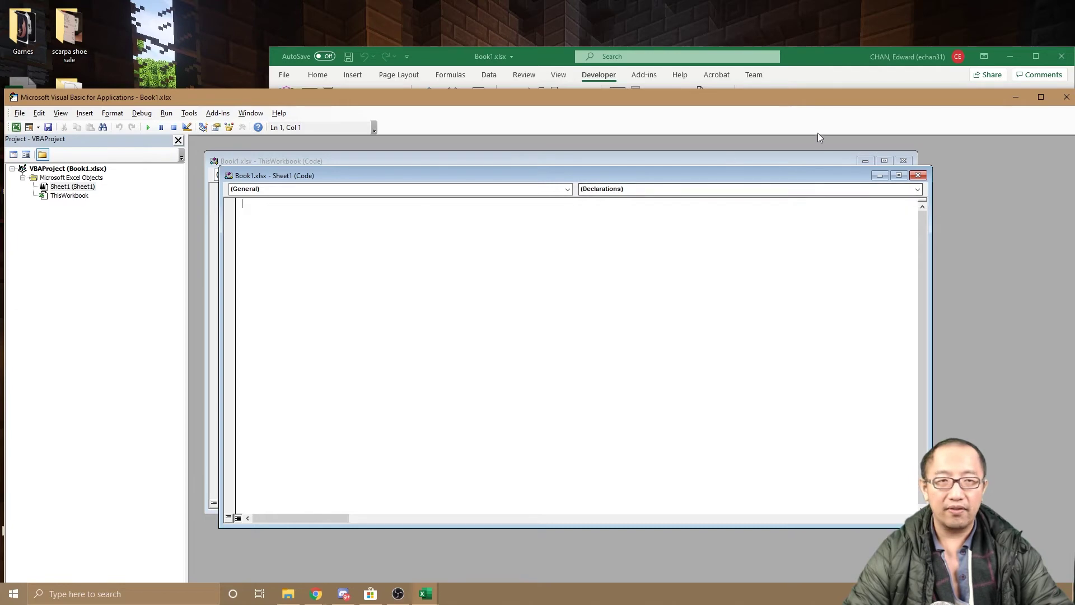
pyautogui.moveTo(869, 99); pyautogui.dragTo(849, 110)
# Step: Search the VBA editor for Button 1's missing macro, then return to the sheet
pyautogui.click(891, 106)
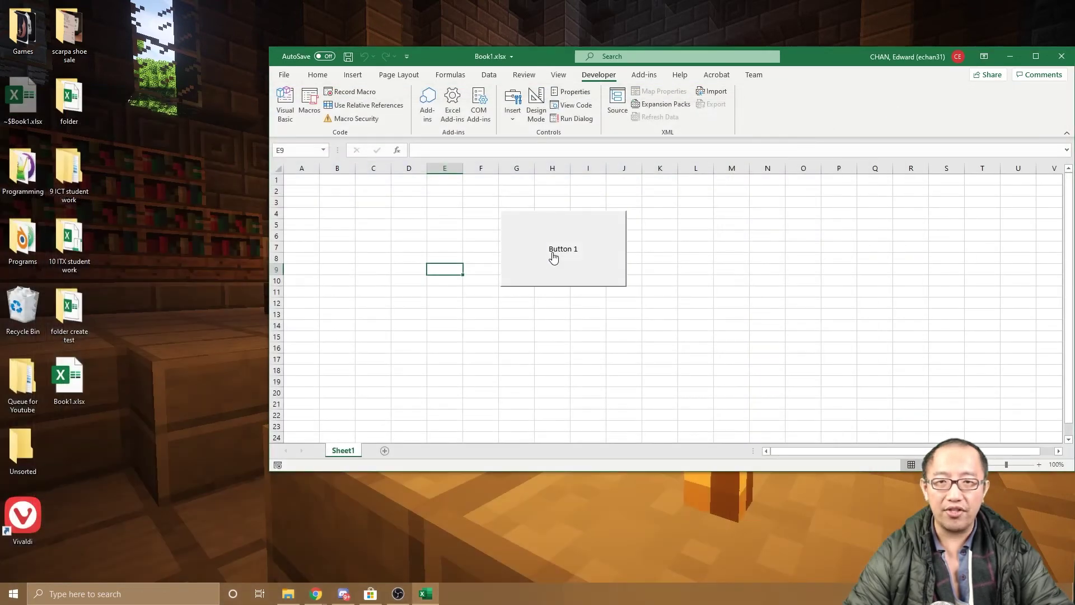
pyautogui.rightClick(553, 257)
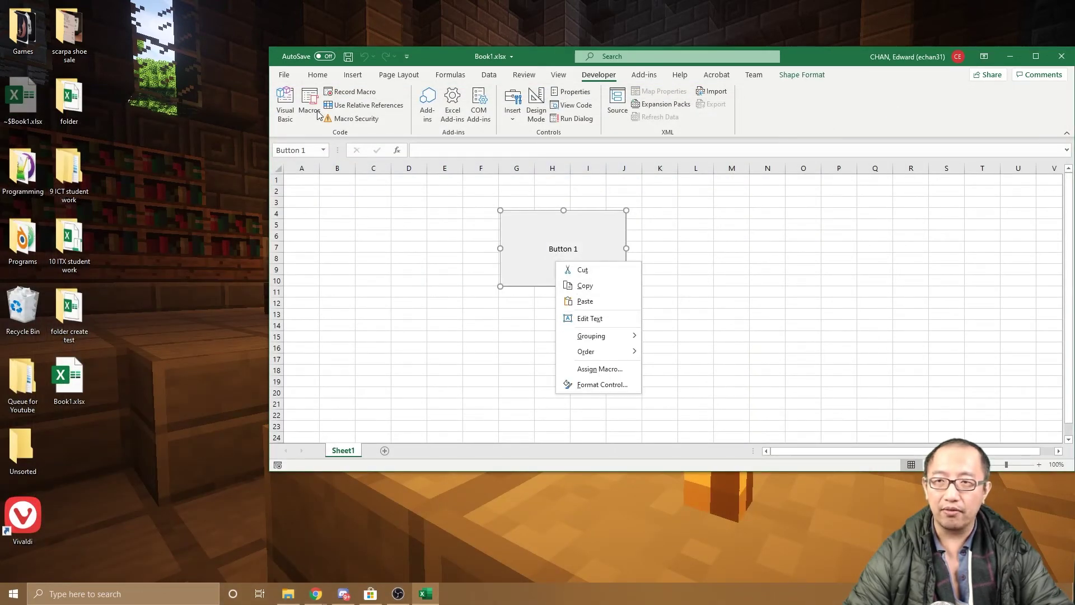
pyautogui.click(278, 109)
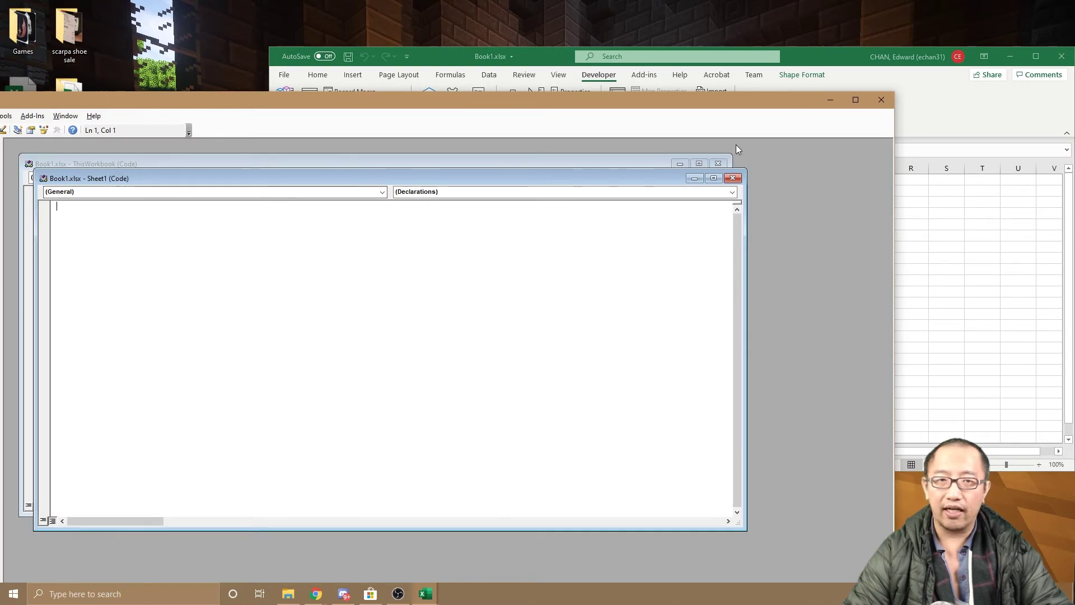
pyautogui.click(732, 178)
pyautogui.click(880, 99)
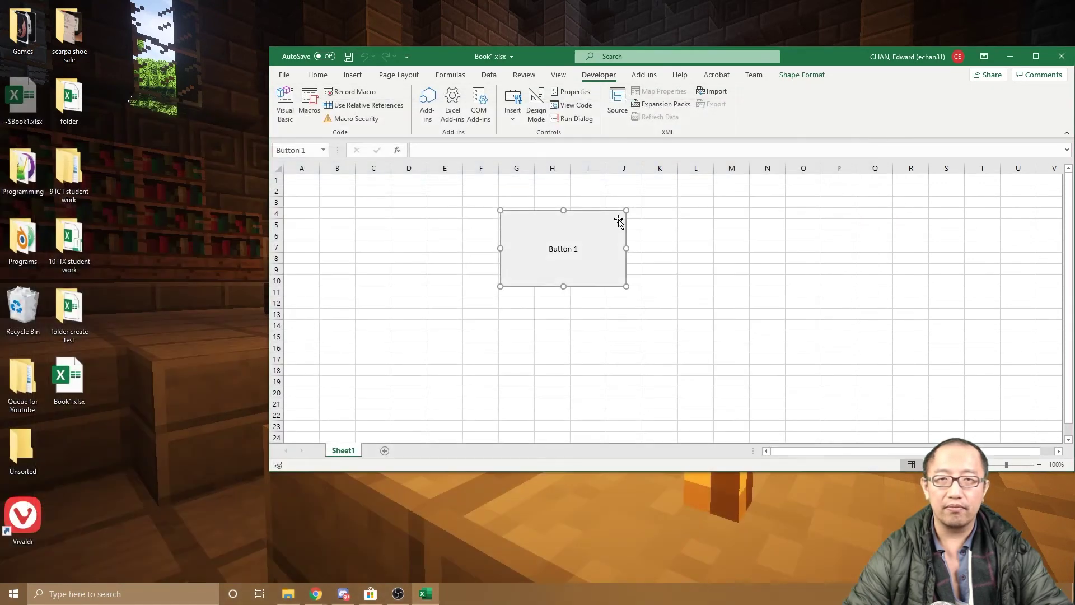
# Step: Create a new Button1_Click macro for Button 1 containing Dim x As Integer and x = 1
pyautogui.rightClick(566, 238)
pyautogui.click(597, 344)
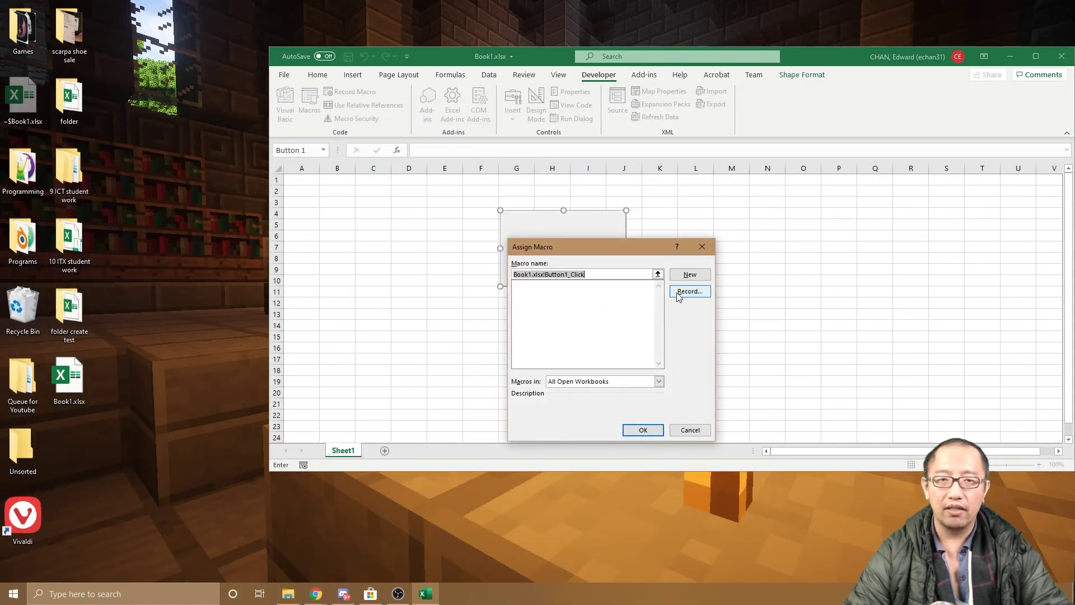
pyautogui.click(690, 274)
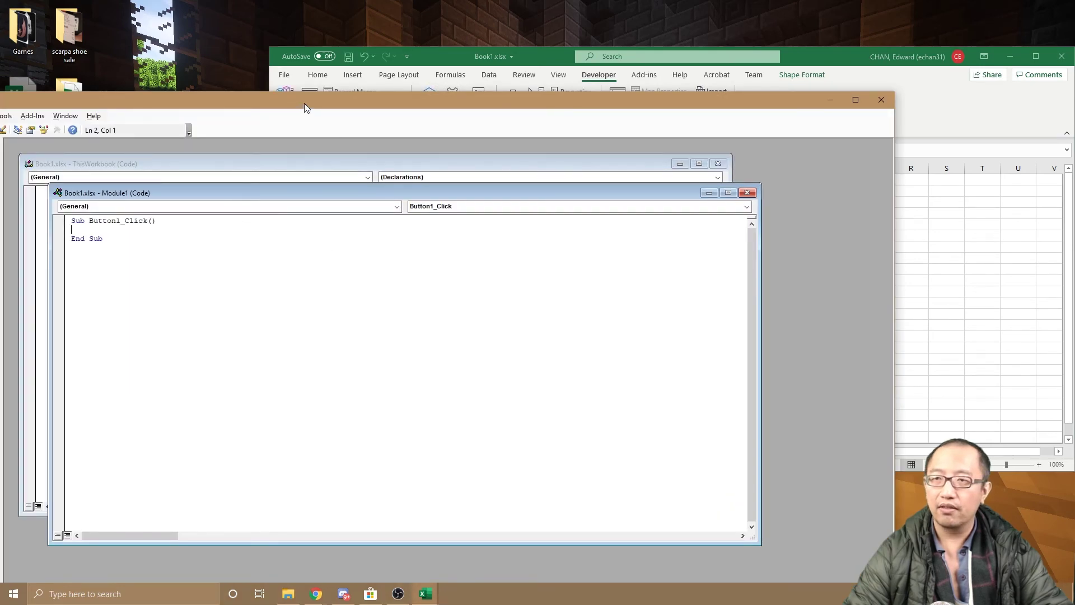
pyautogui.moveTo(304, 107); pyautogui.dragTo(472, 99)
pyautogui.write('dim')
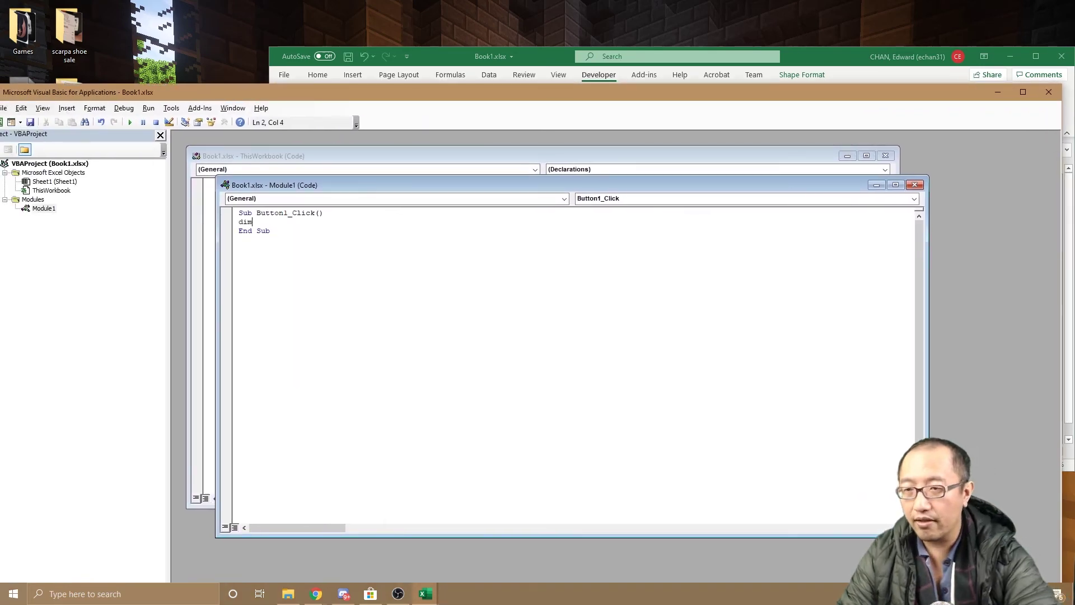
pyautogui.write(' x as Integer')
pyautogui.press('Return')
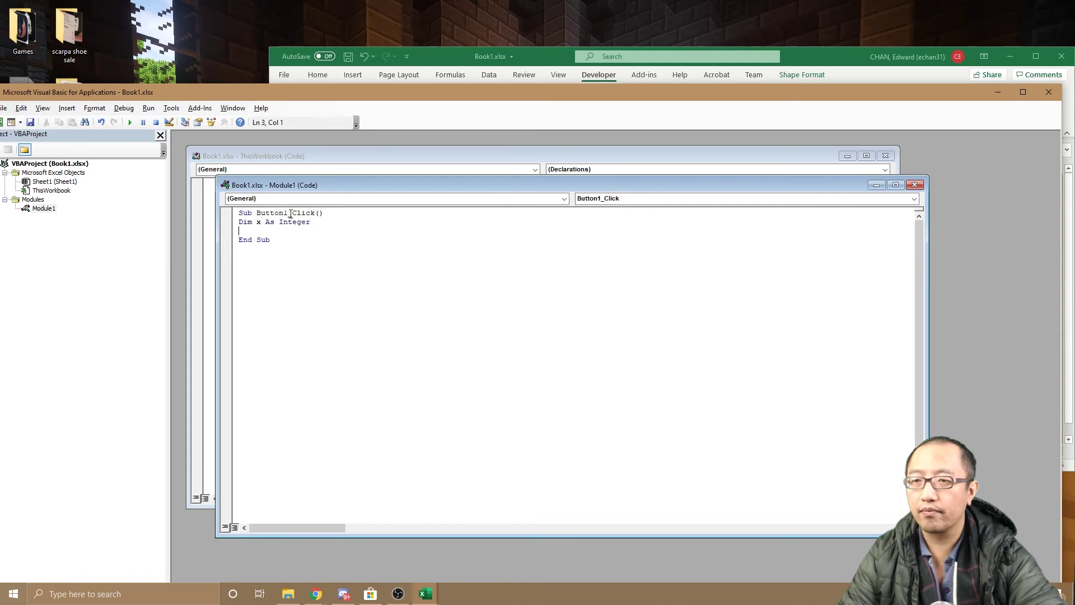
pyautogui.write('x ')
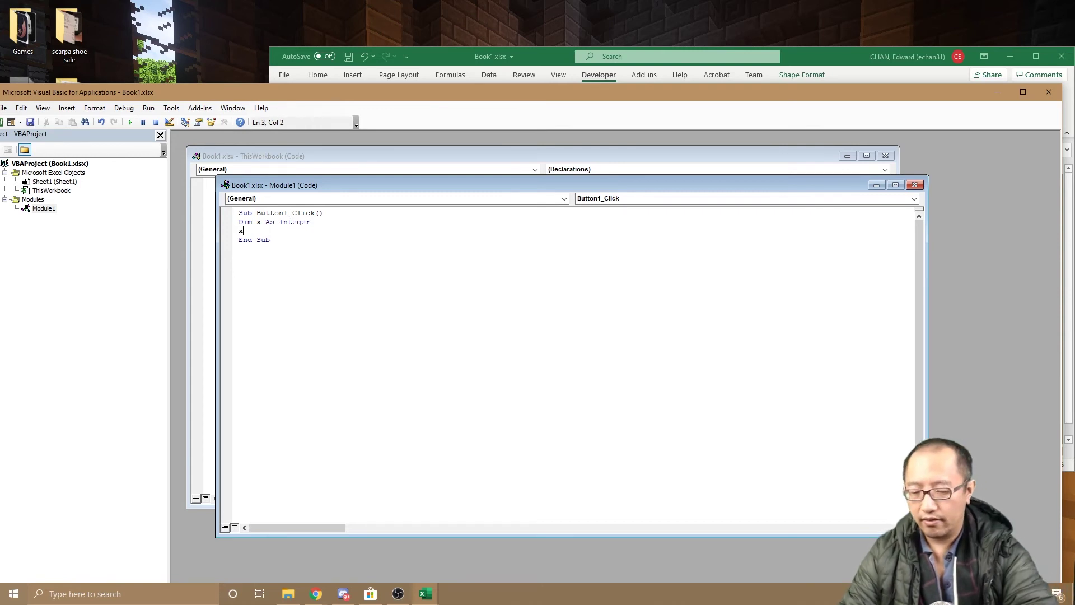
pyautogui.write('= 1')
pyautogui.press('Return')
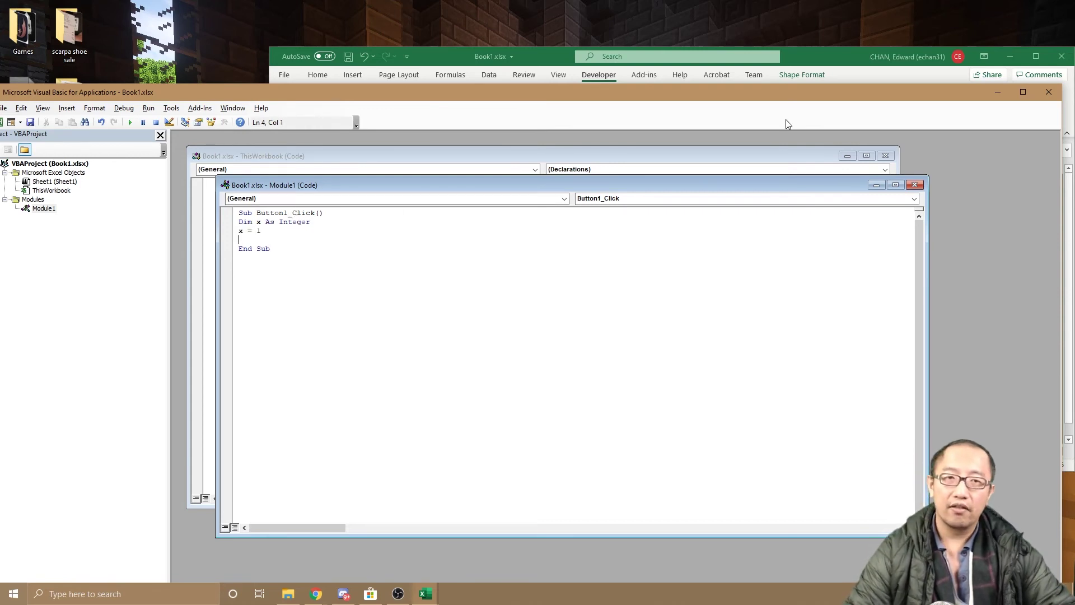
pyautogui.doubleClick(943, 94)
# Step: Close the editor, save from the File page, and decline the macro-free save warning
pyautogui.click(951, 93)
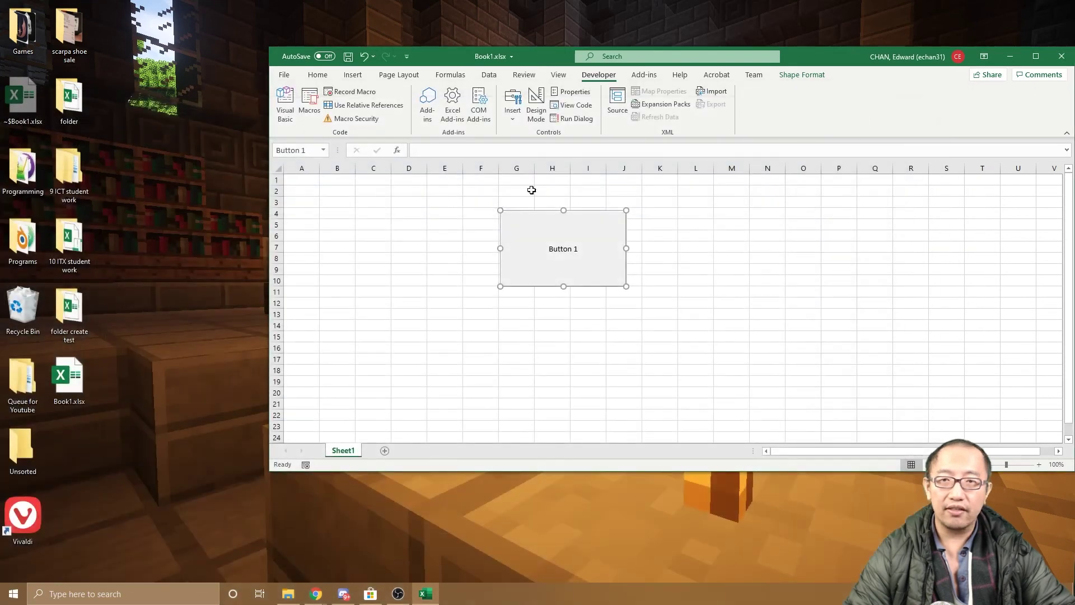
pyautogui.click(282, 75)
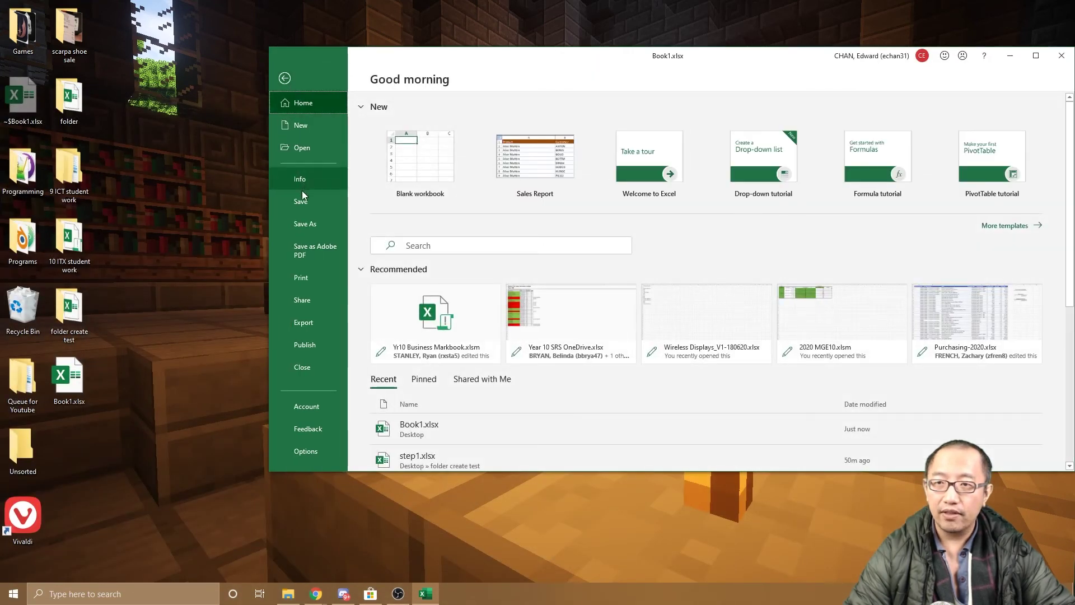
pyautogui.click(303, 200)
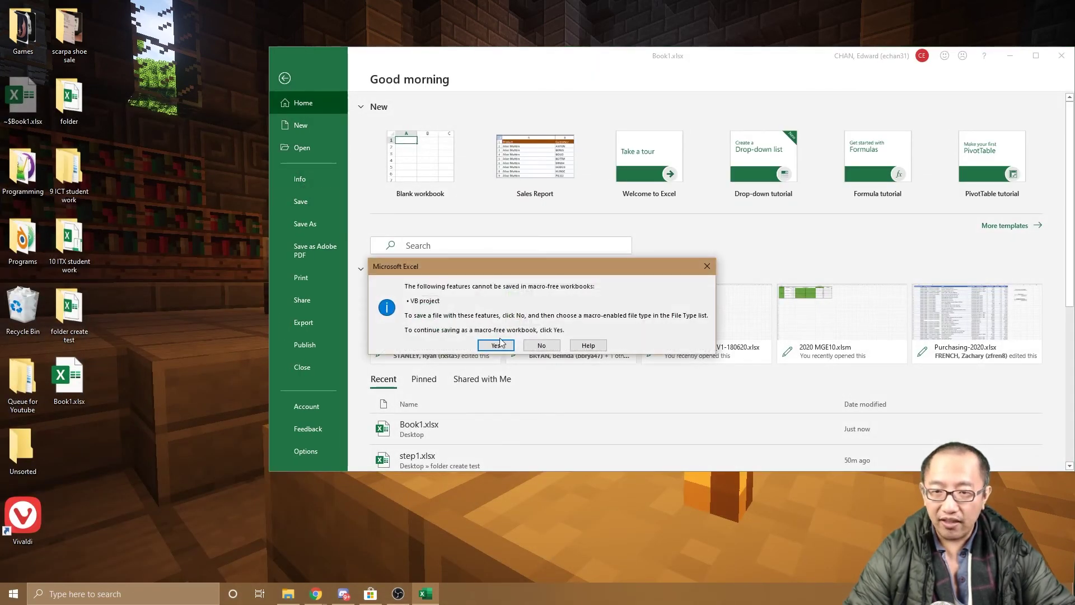
pyautogui.click(542, 346)
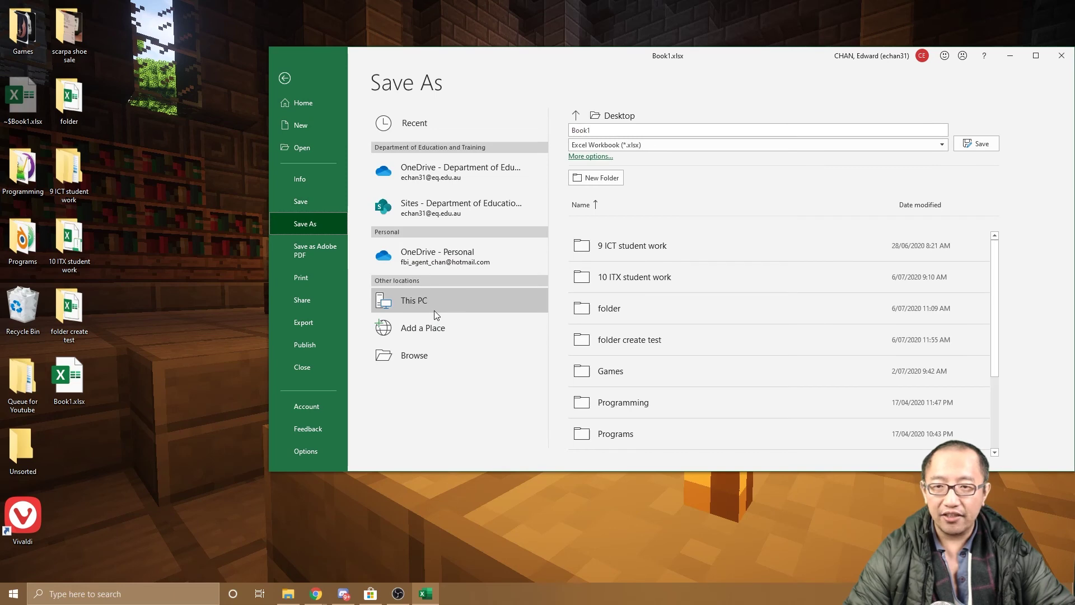
# Step: Save to the Desktop as Book1.xlsm with type Excel Macro-Enabled Workbook (*.xlsm)
pyautogui.click(503, 350)
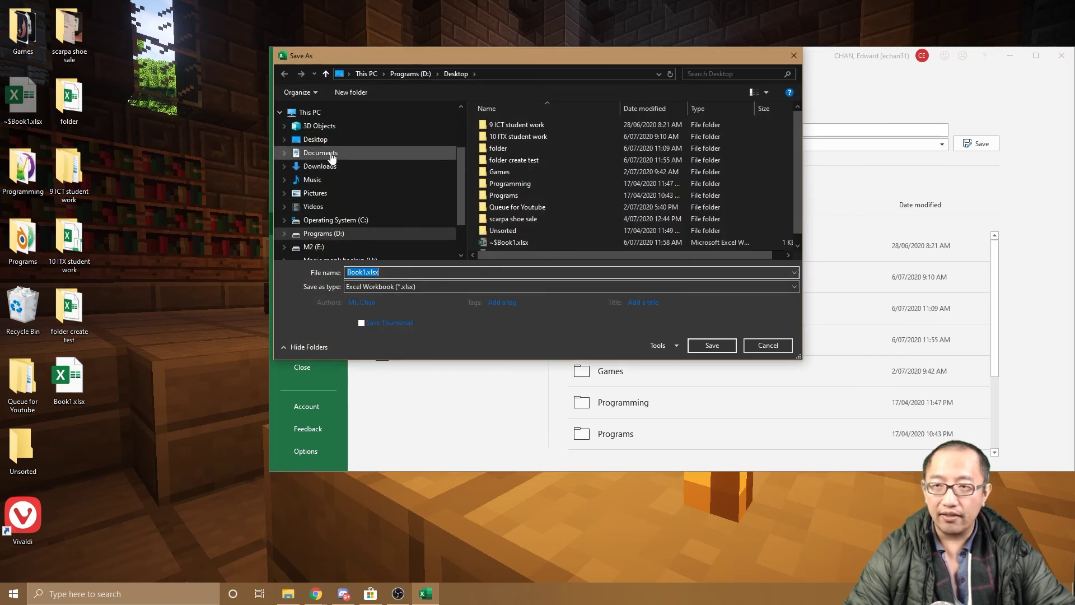
pyautogui.click(315, 140)
pyautogui.click(418, 286)
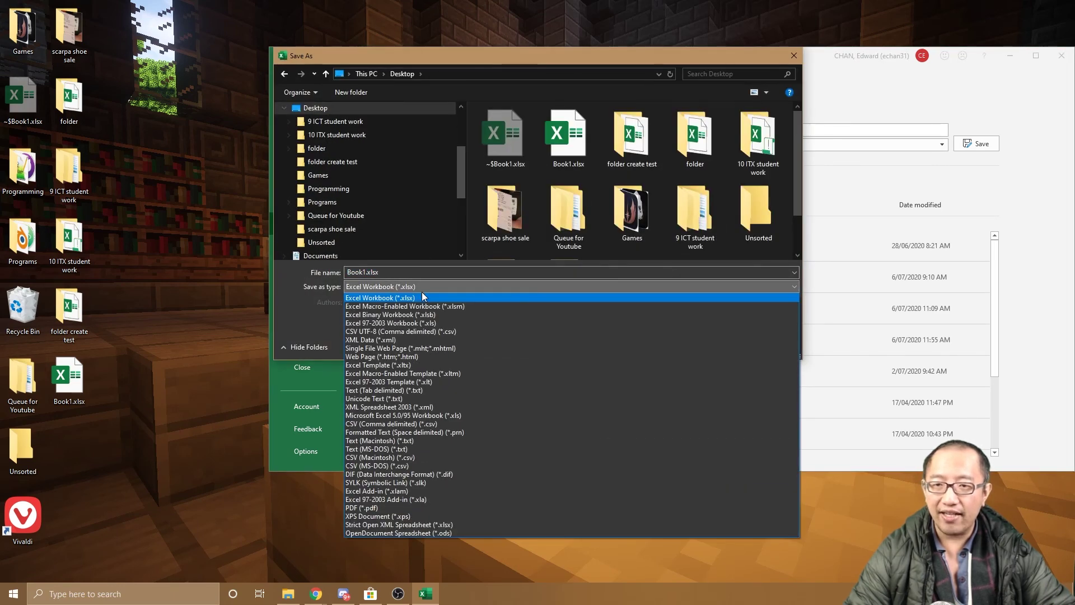
pyautogui.click(379, 307)
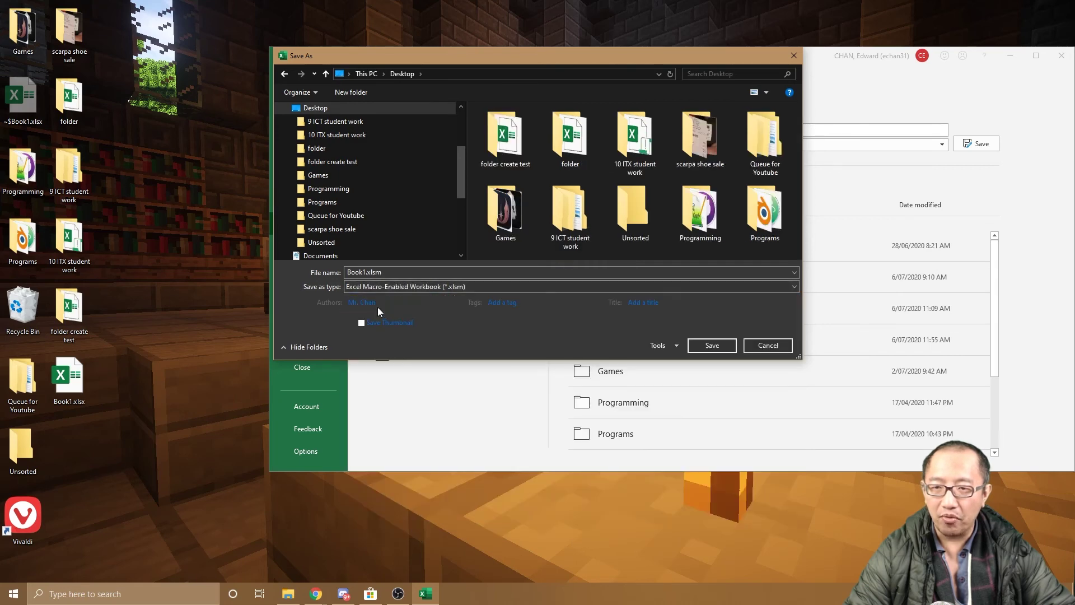
pyautogui.click(710, 345)
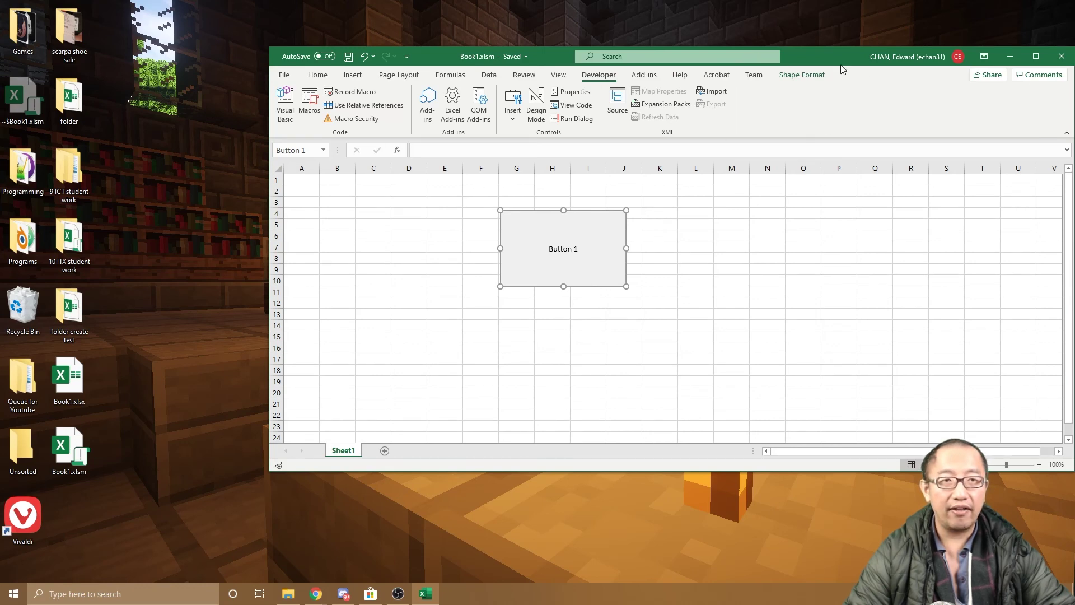
# Step: Reopen Book1.xlsm from the Desktop, enable its content, and check Button 1's shortcut menu
pyautogui.click(1061, 56)
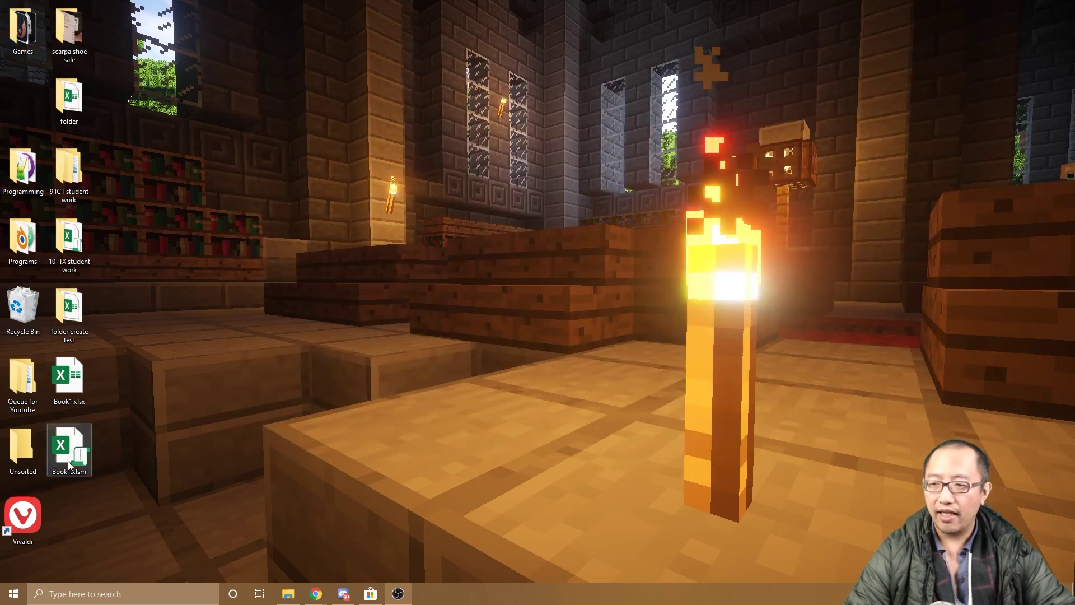
pyautogui.doubleClick(69, 464)
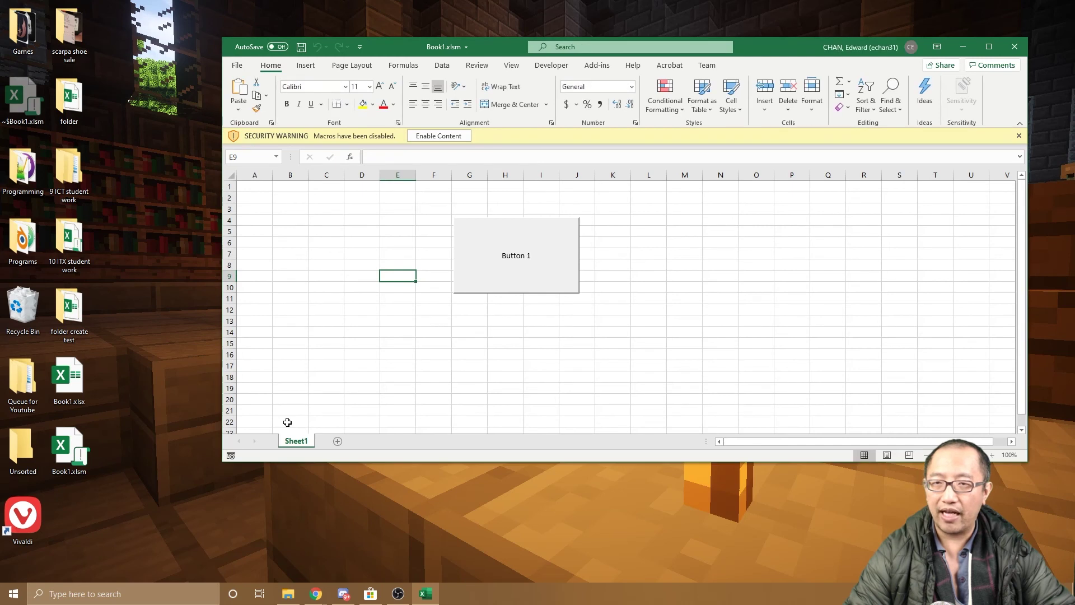
pyautogui.click(438, 136)
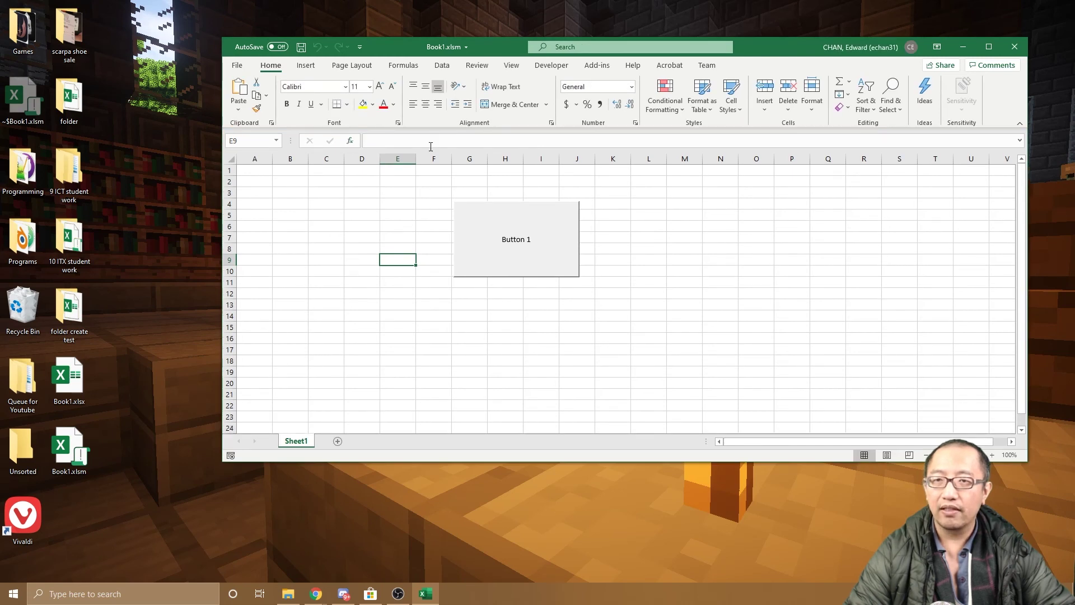
pyautogui.rightClick(486, 259)
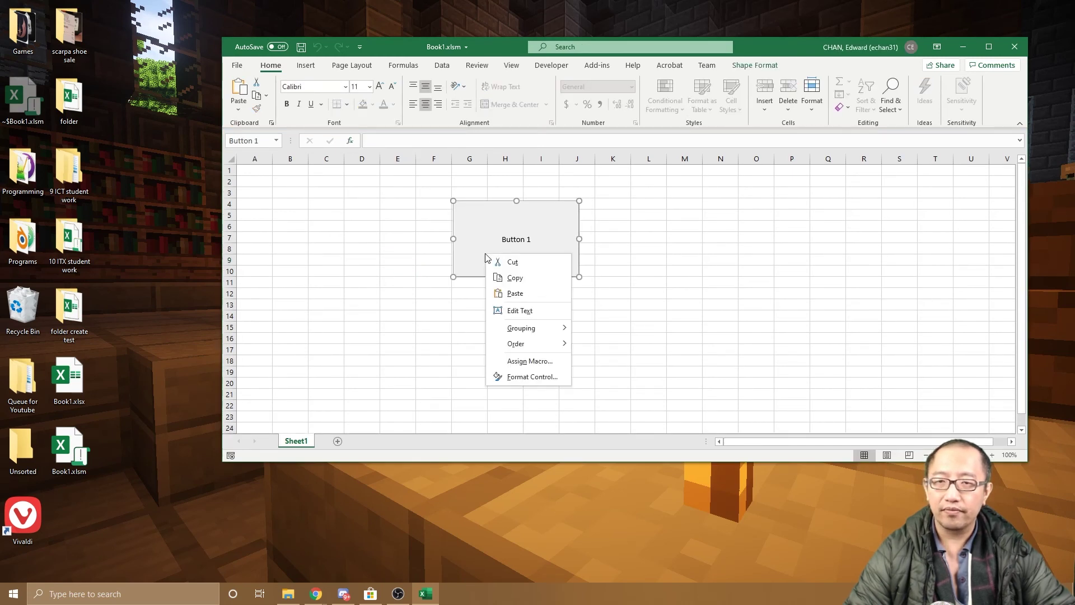
pyautogui.click(464, 266)
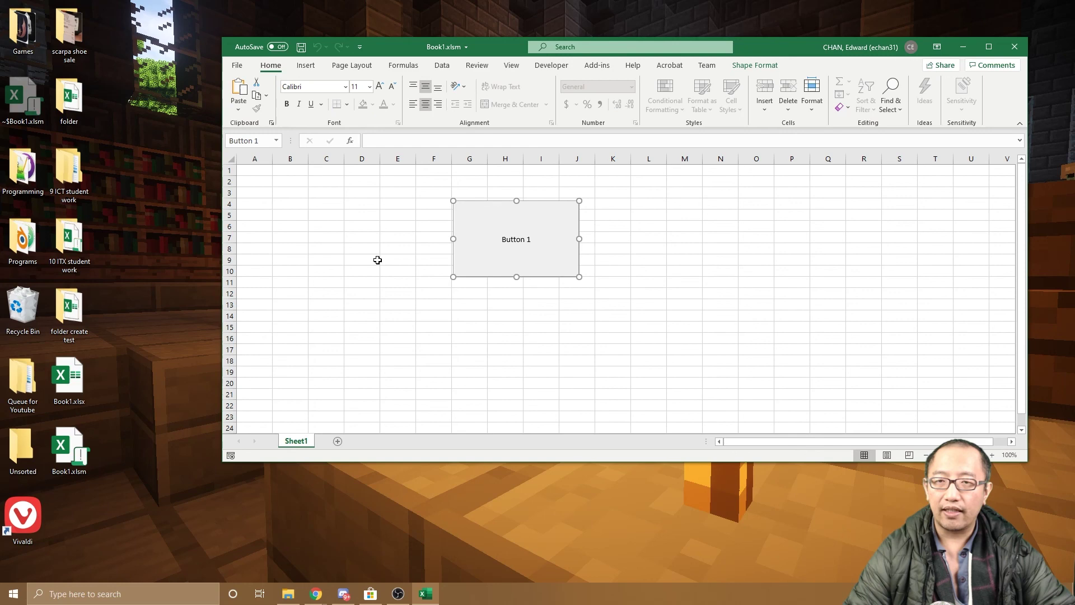
pyautogui.click(551, 65)
pyautogui.click(238, 96)
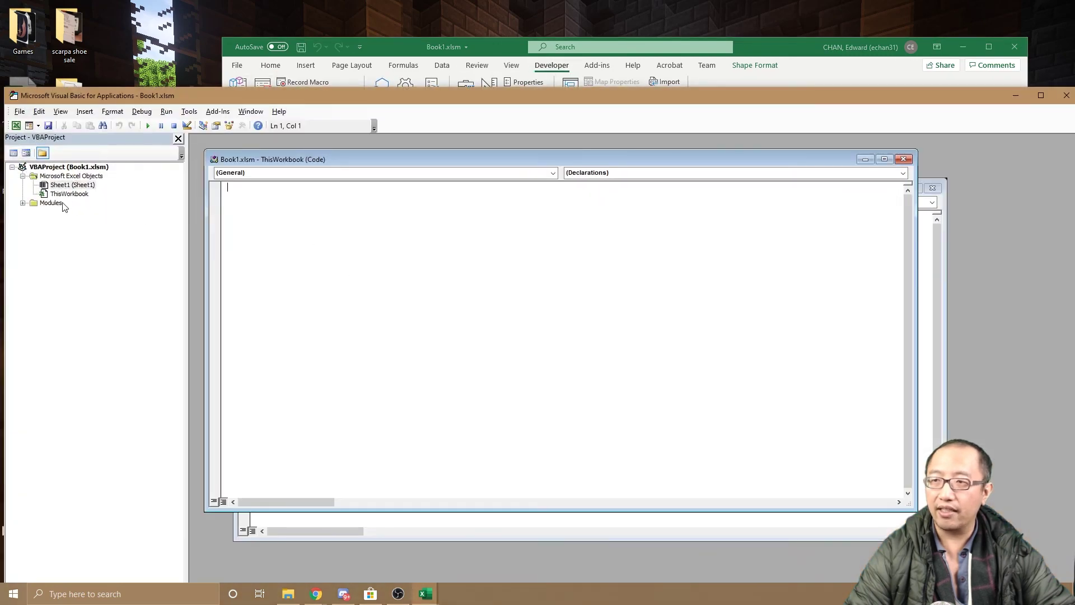
pyautogui.doubleClick(62, 203)
pyautogui.doubleClick(59, 212)
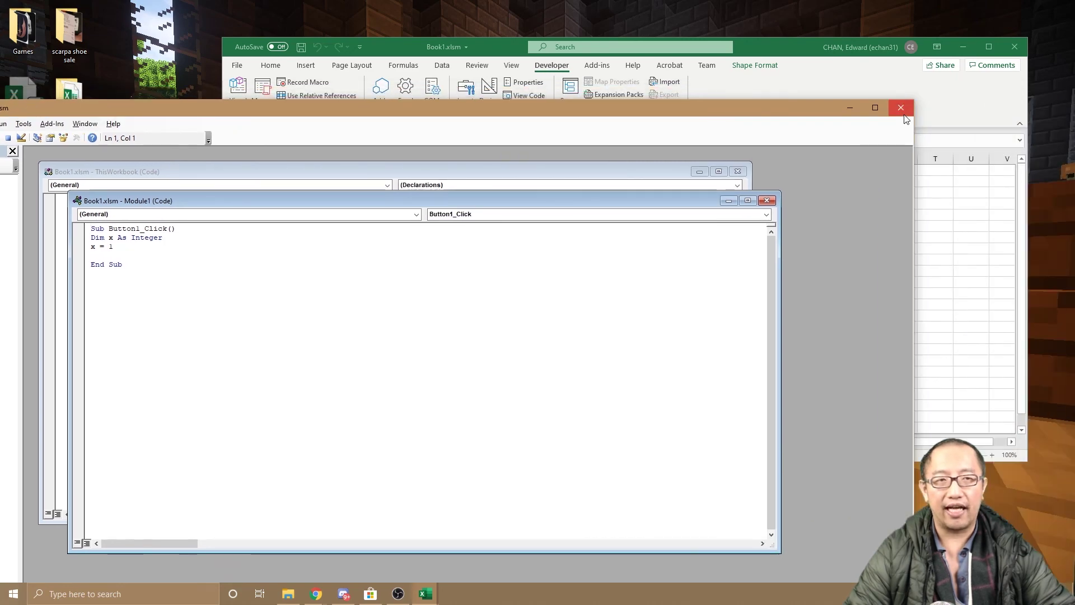
pyautogui.click(903, 103)
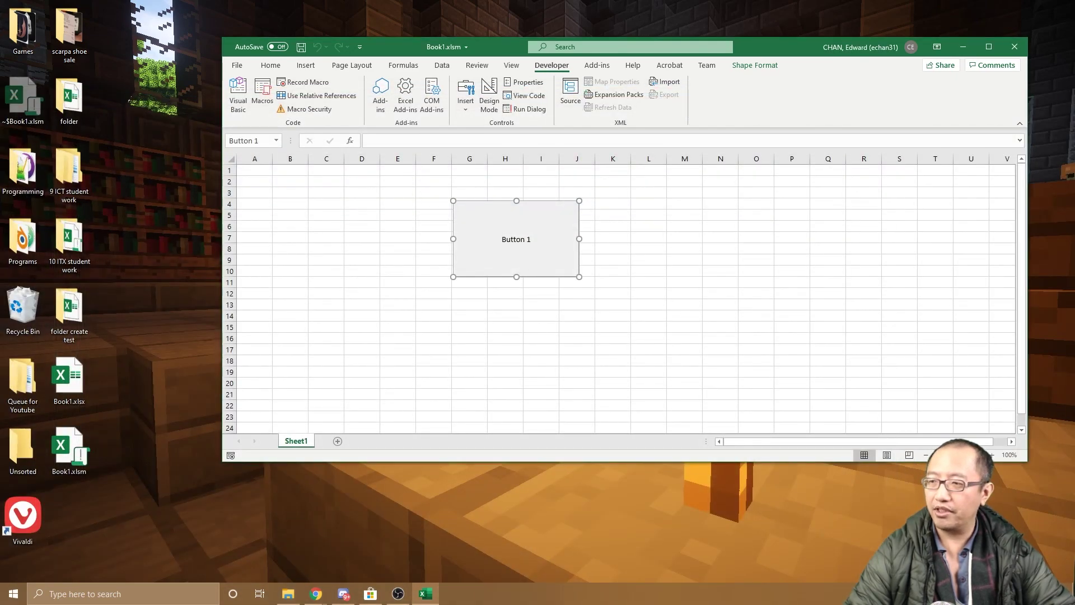